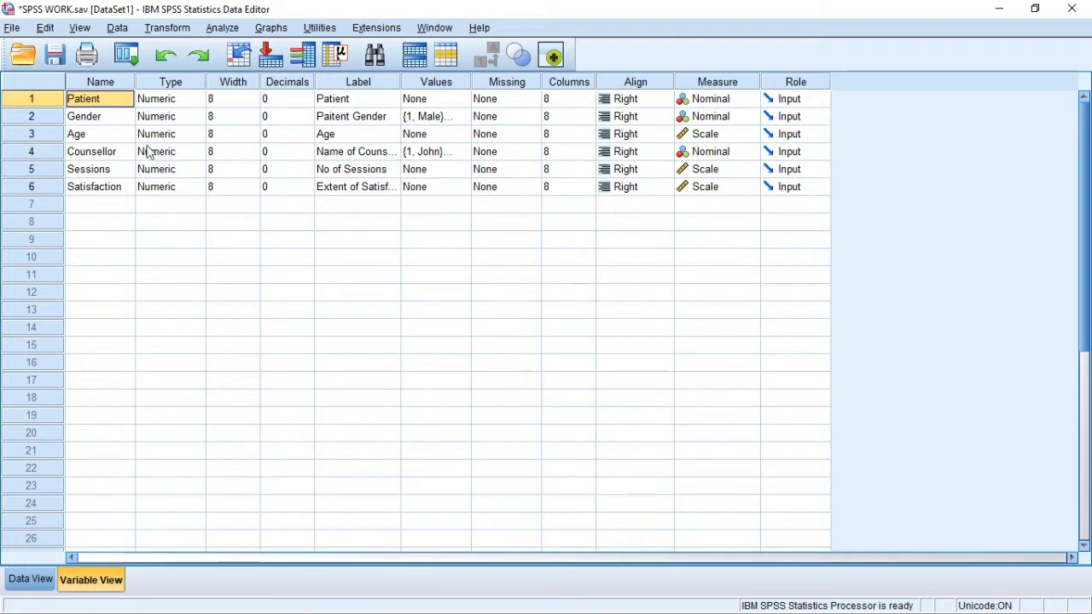
Show the data rows of the dataset and open the Bivariate Correlations analysis
click(23, 581)
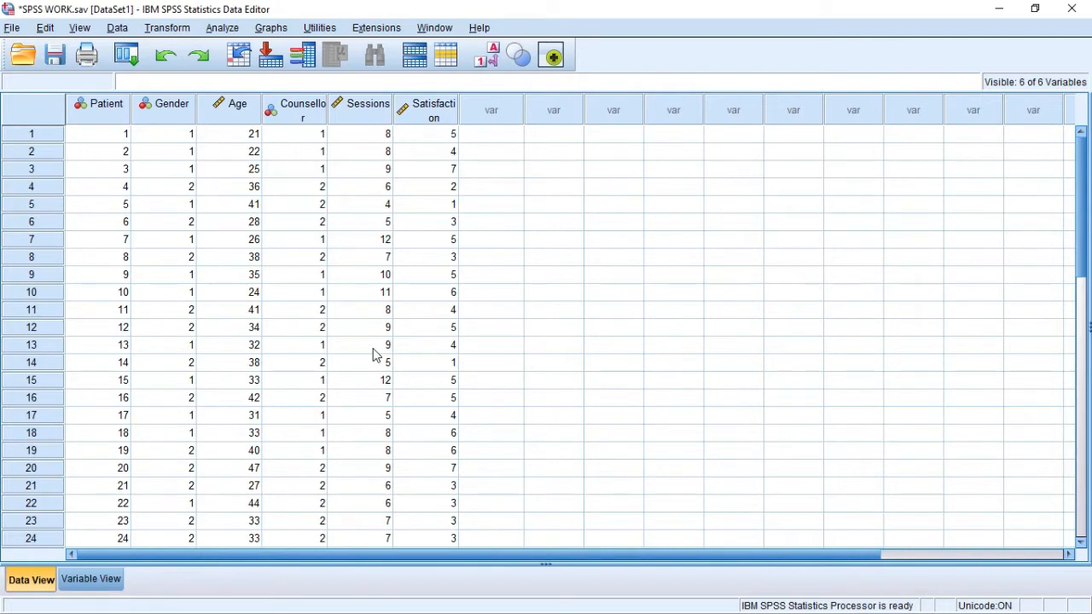
click(220, 30)
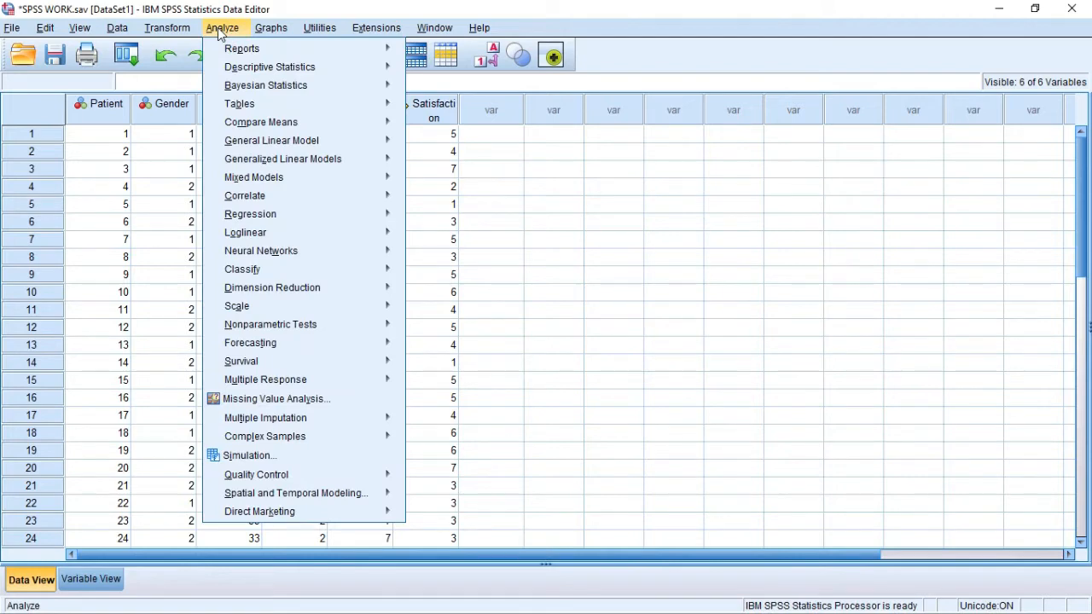
mouse_move(279, 54)
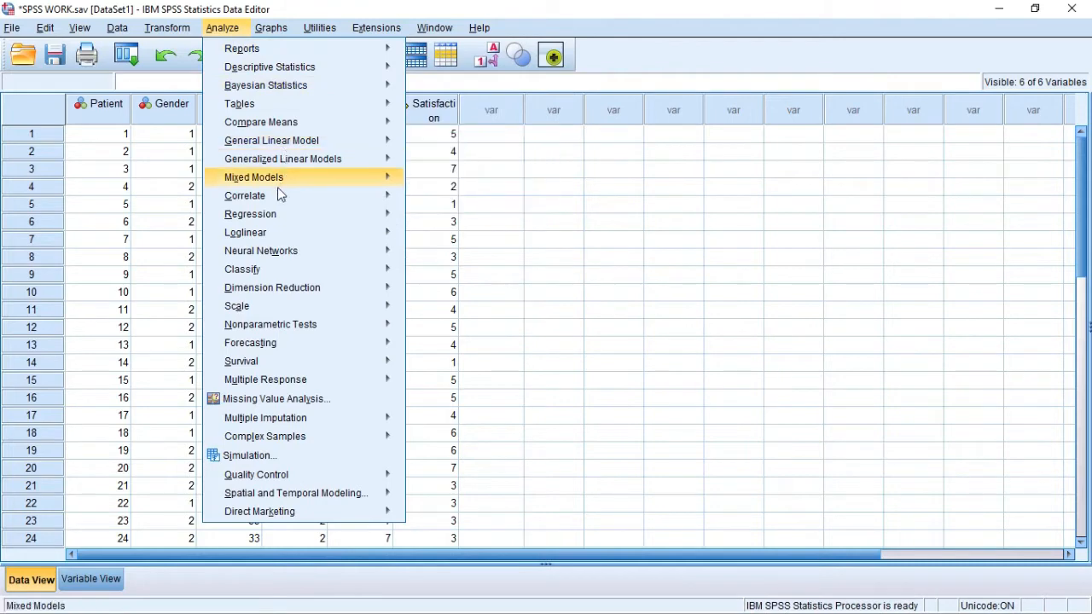
mouse_move(280, 201)
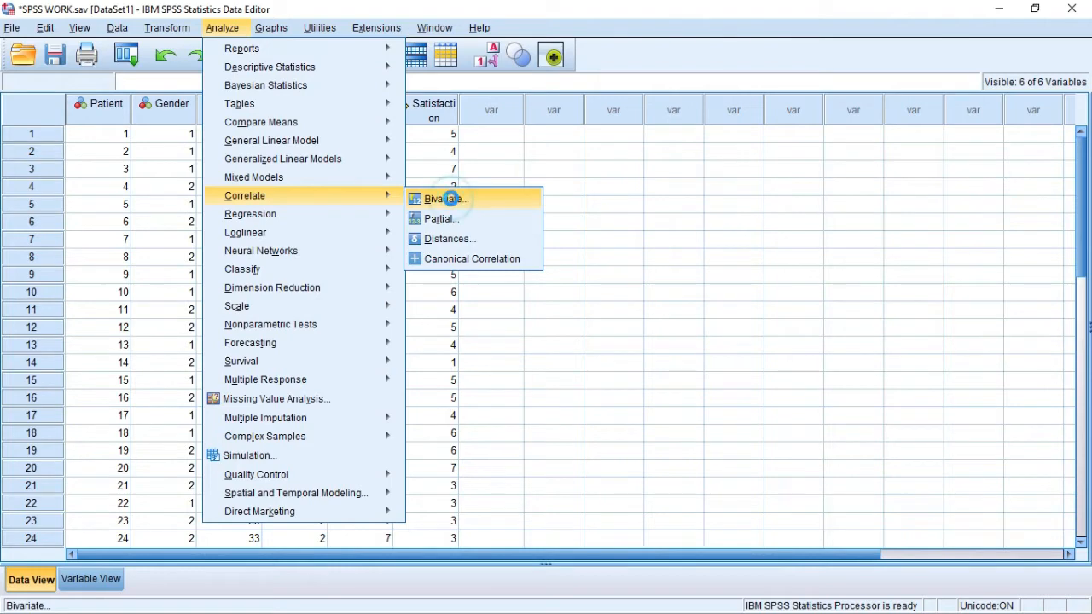
click(454, 202)
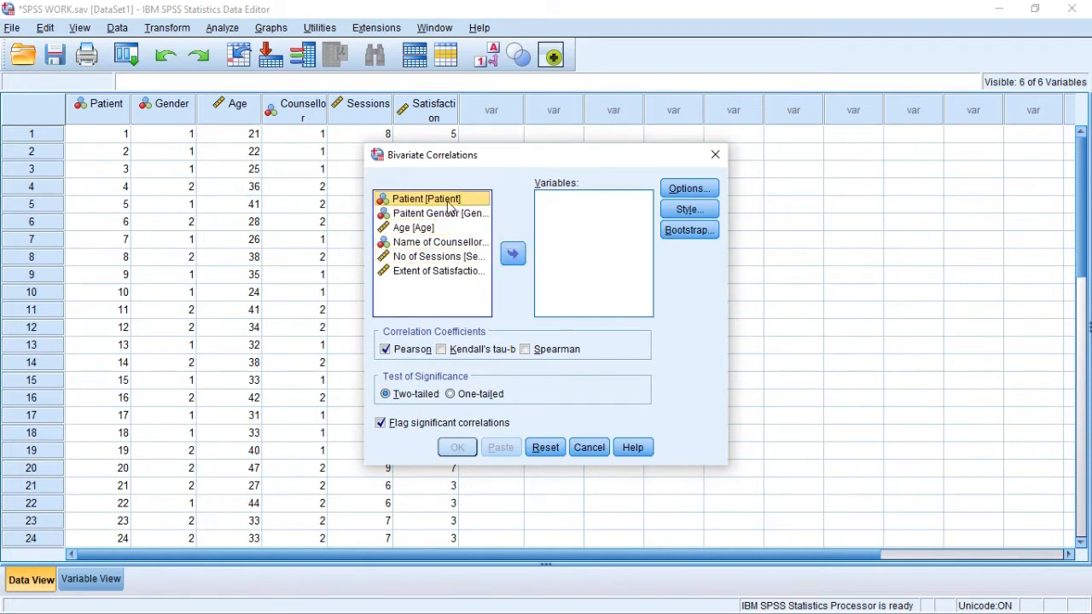
ctrl+click(442, 216)
ctrl+click(428, 229)
ctrl+click(428, 244)
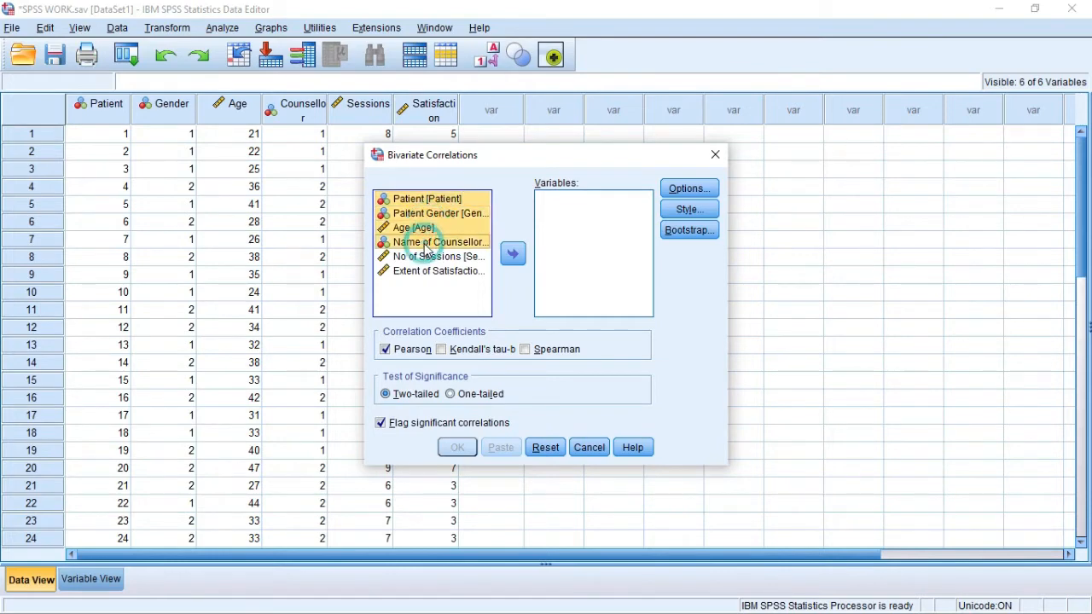
ctrl+click(429, 257)
ctrl+click(429, 272)
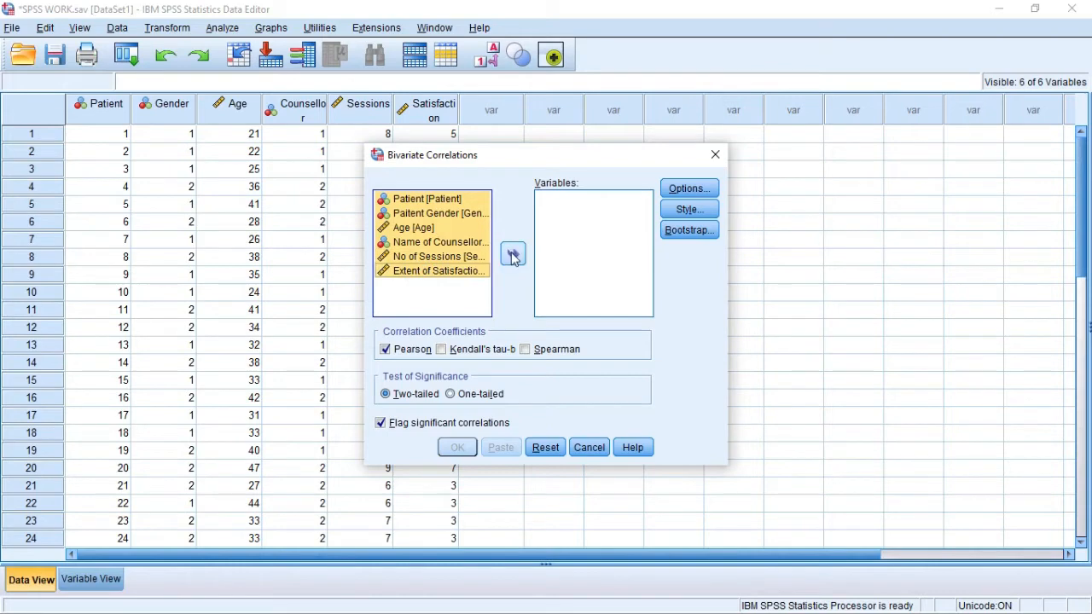
click(513, 254)
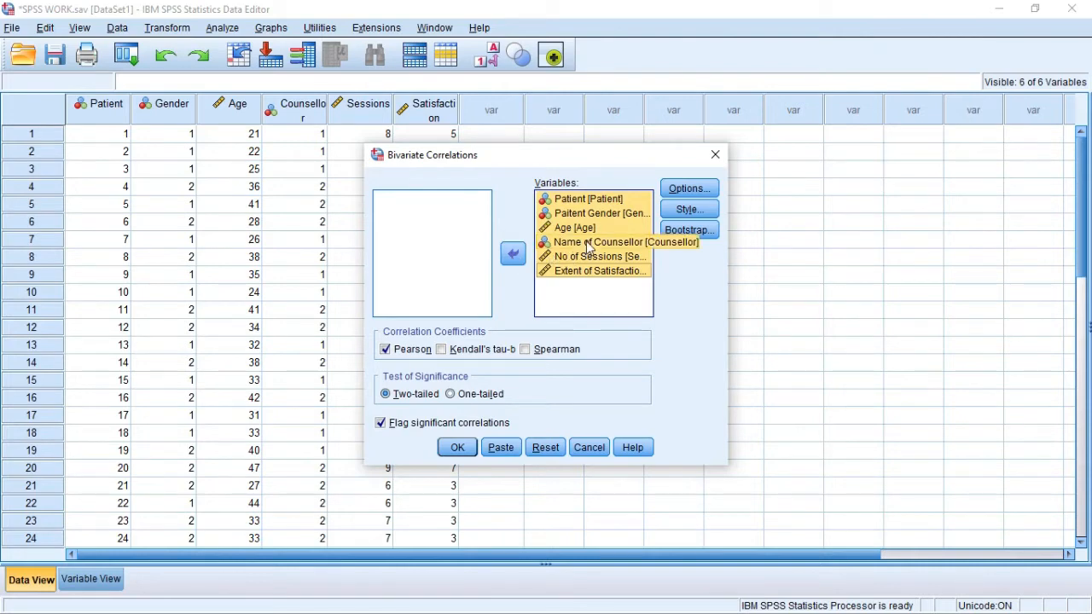
drag(585, 244, 391, 207)
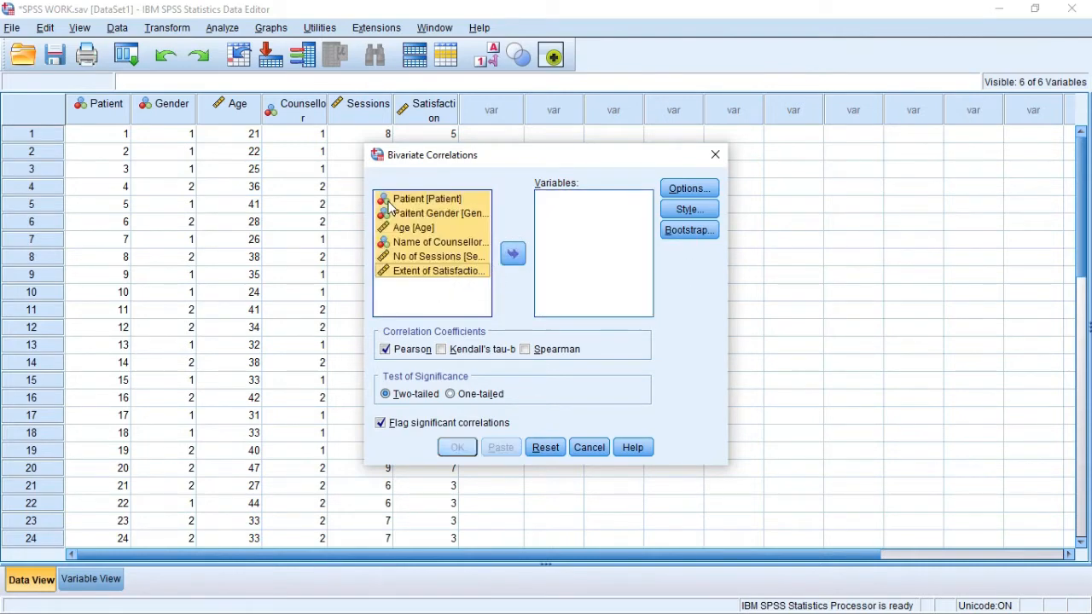
Add Paitent Gender, Age and No of Sessions as the variables of the bivariate correlation
click(418, 215)
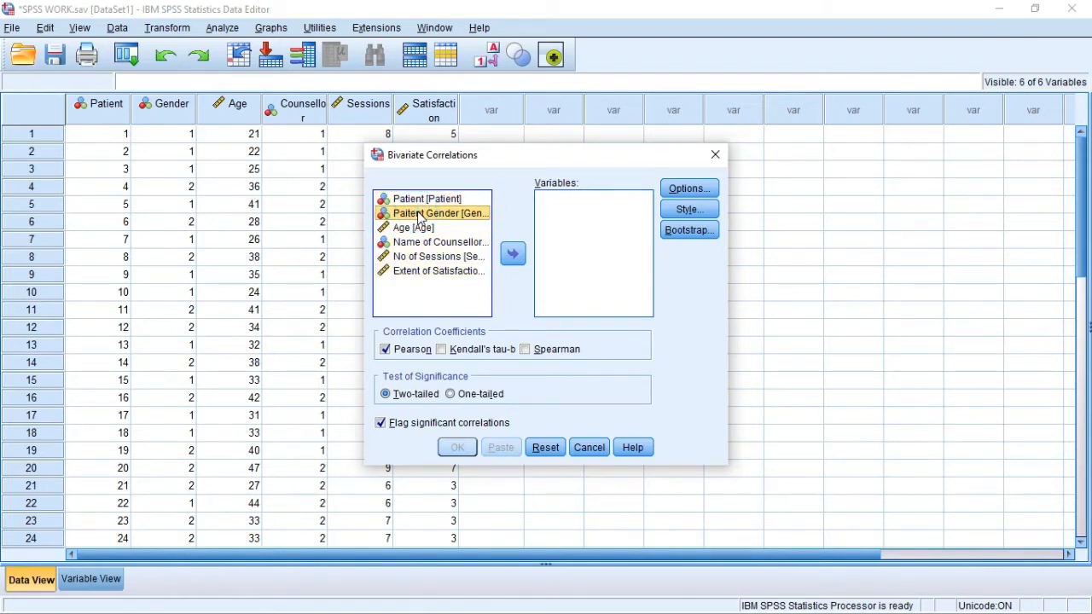
drag(418, 216, 555, 201)
click(422, 220)
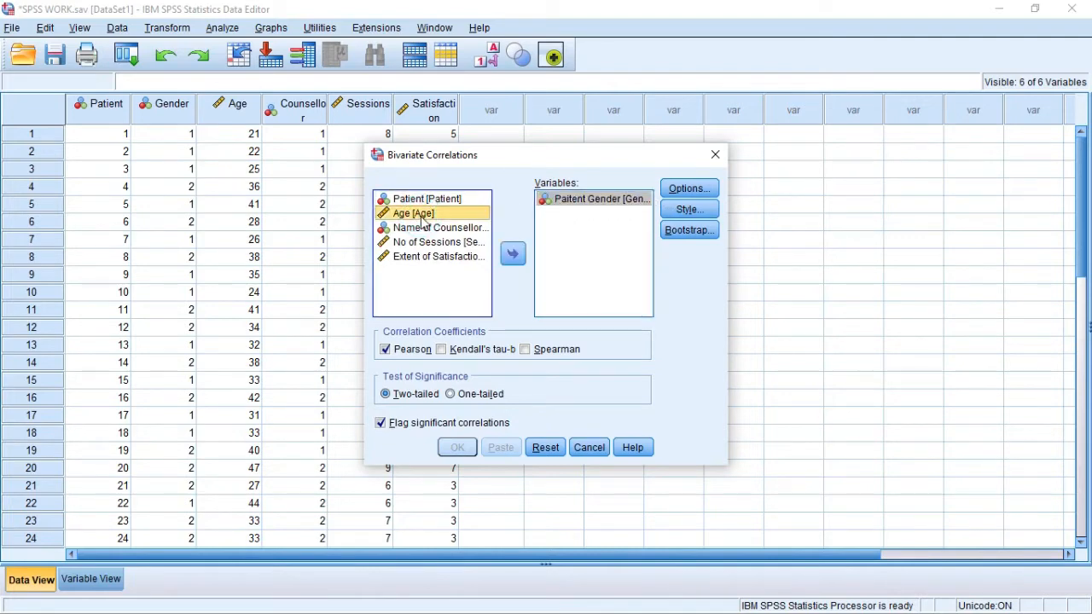
drag(423, 220, 558, 227)
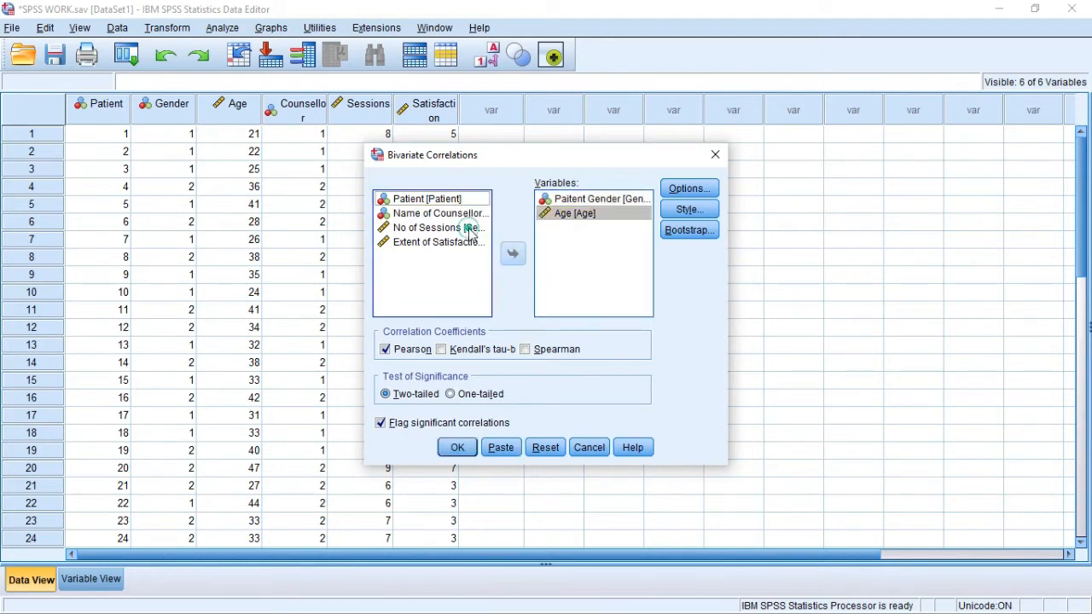
click(471, 231)
drag(467, 230, 558, 240)
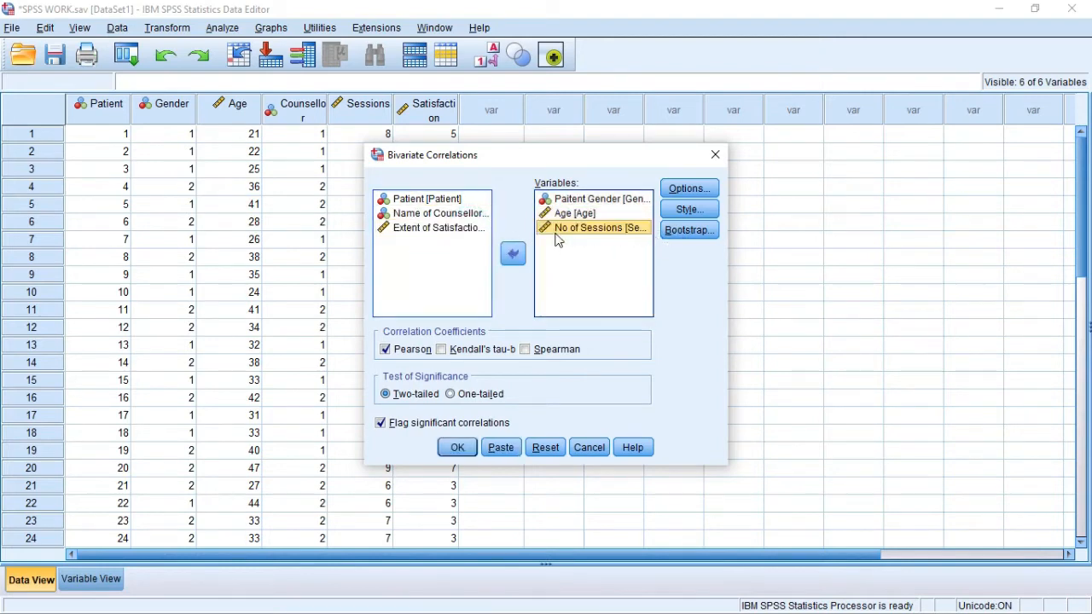
Request Spearman alongside Pearson coefficients, with a two-tailed significance test and significant correlations flagged
click(384, 352)
click(384, 351)
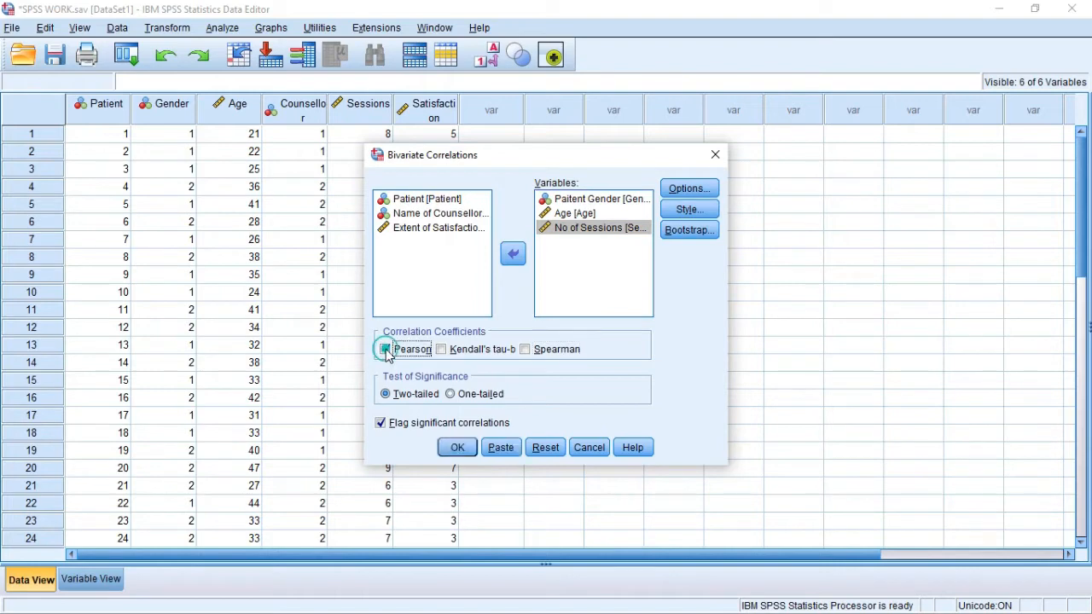
click(525, 351)
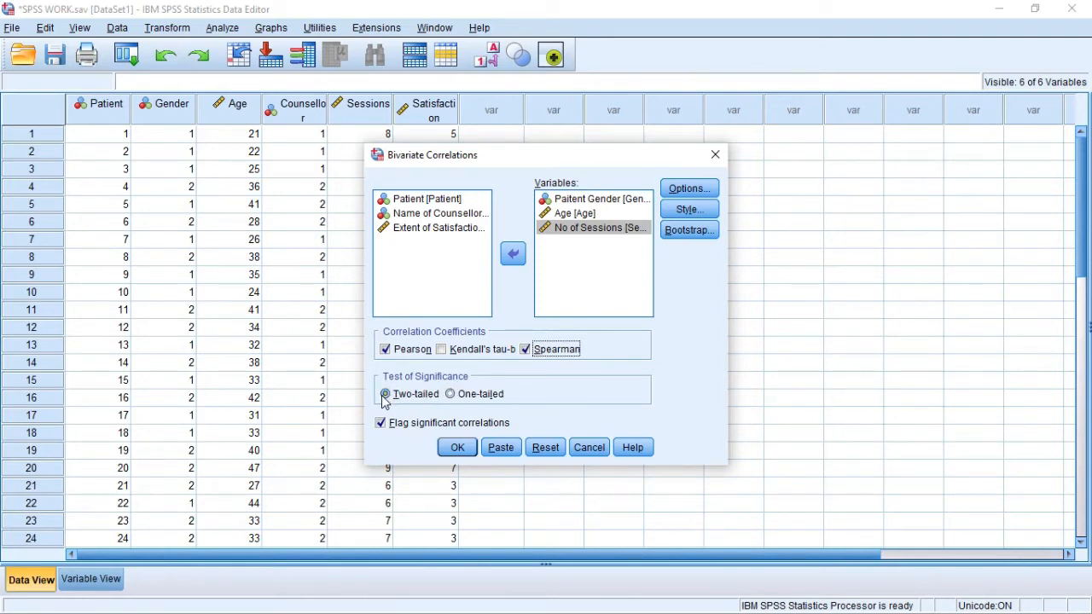
click(450, 395)
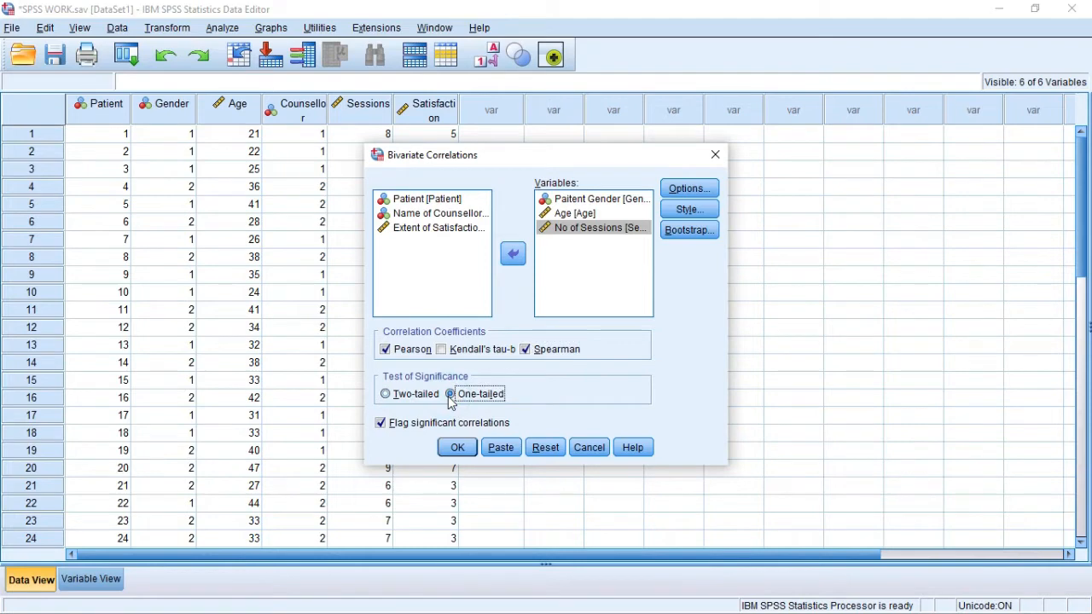
click(386, 394)
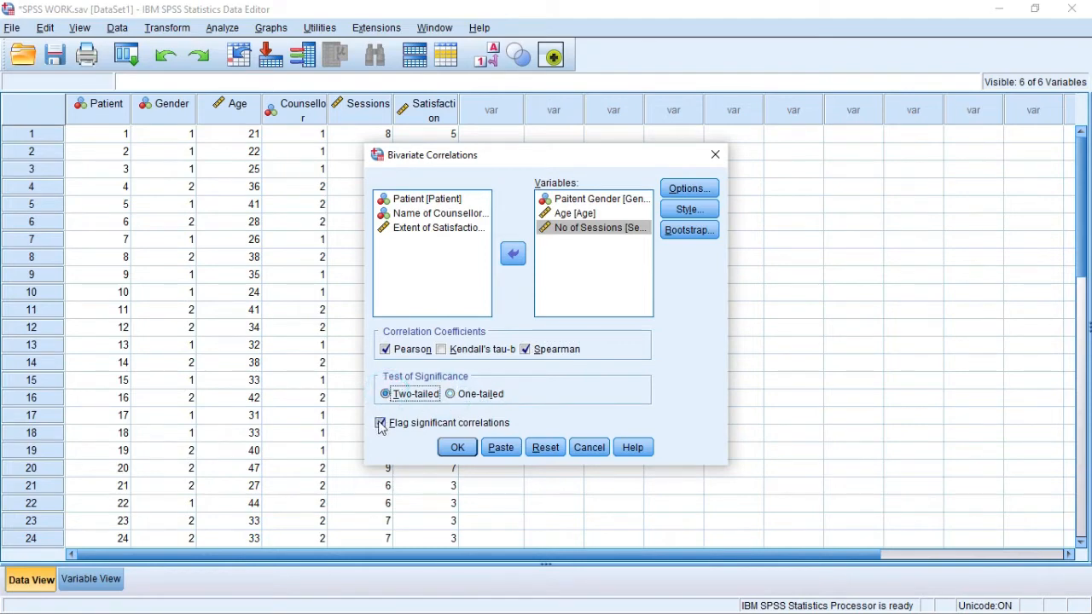
click(380, 424)
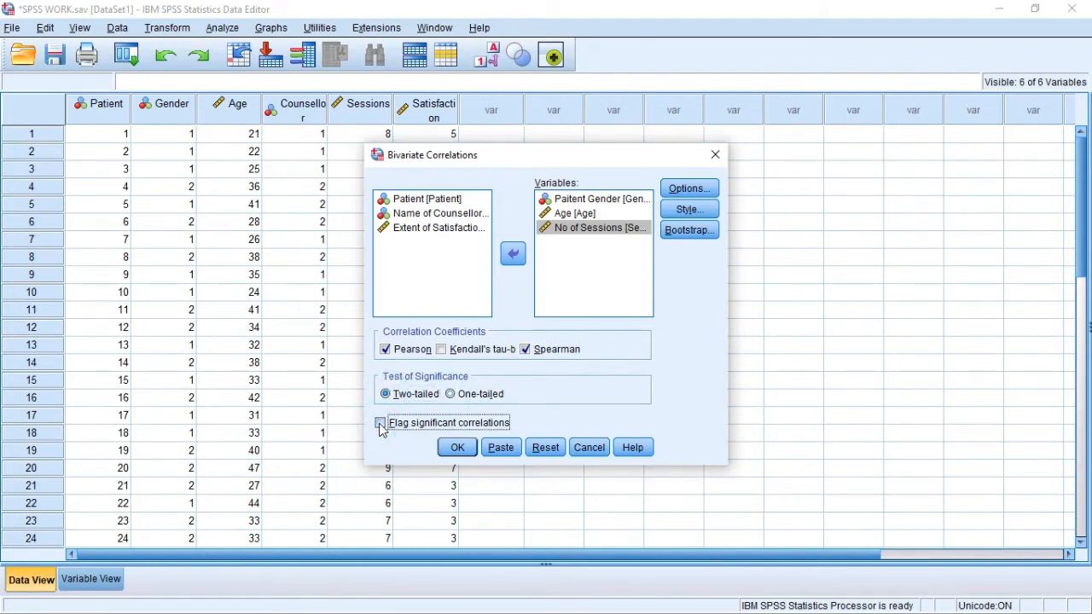
click(381, 424)
Include means and standard deviations plus cross-product deviations and covariances, and run the bivariate correlation
click(687, 192)
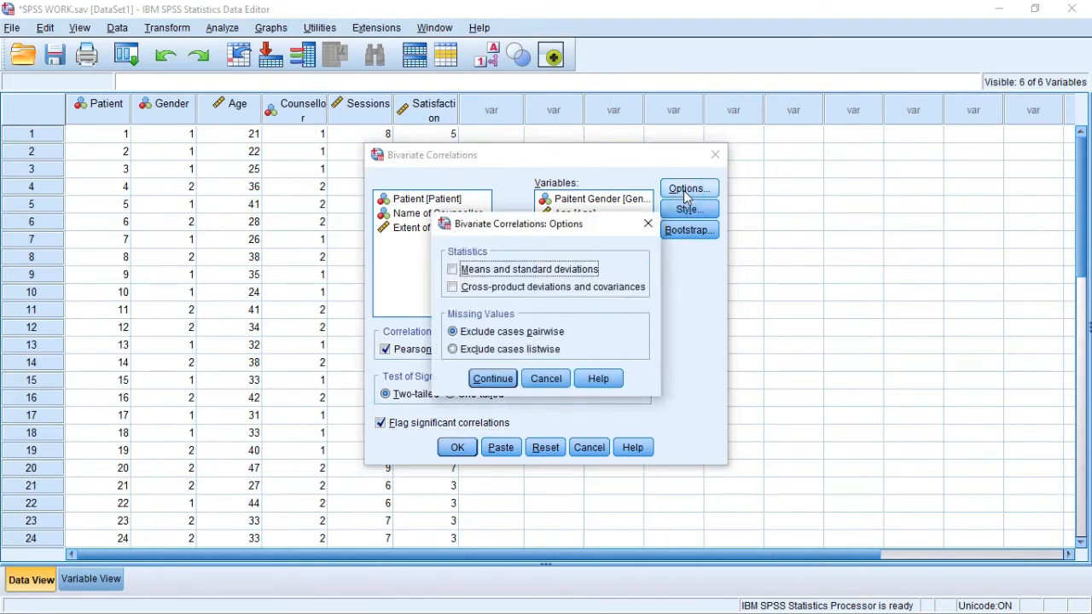
click(453, 271)
click(454, 289)
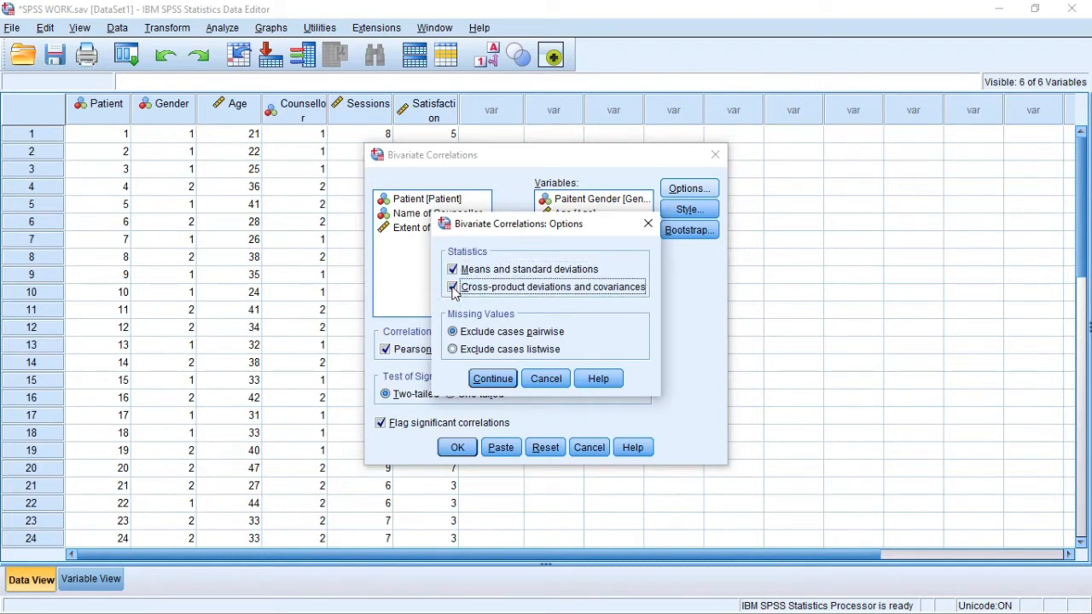
click(453, 270)
click(453, 269)
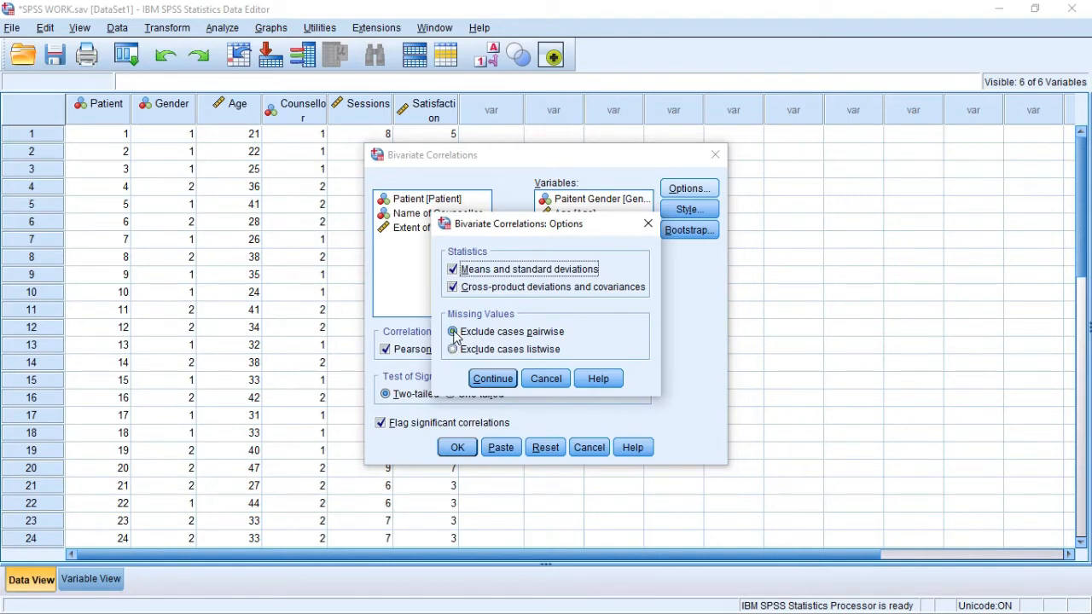
click(499, 380)
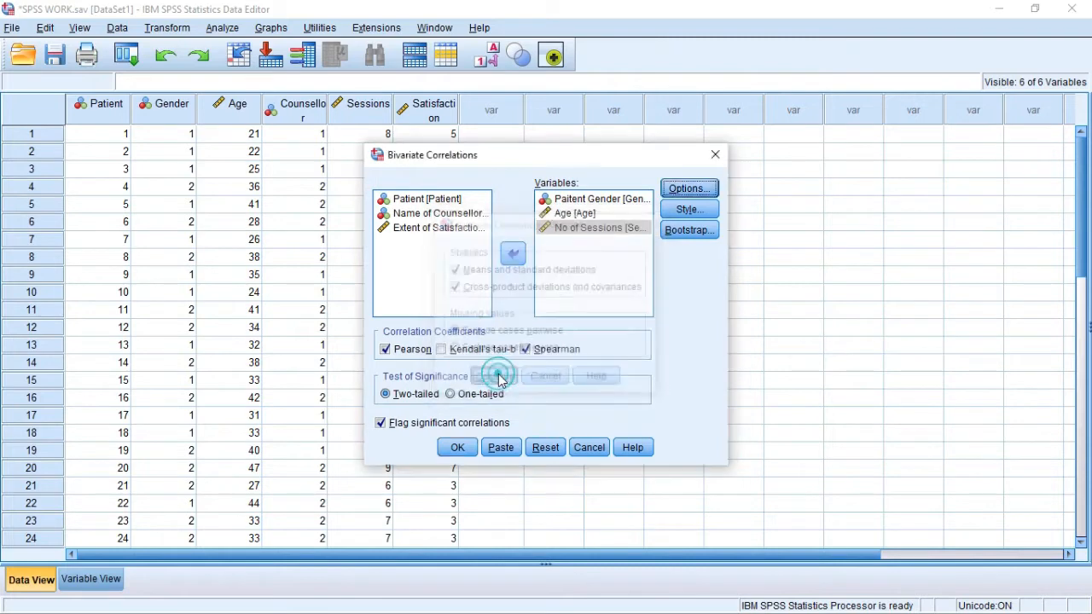
click(459, 448)
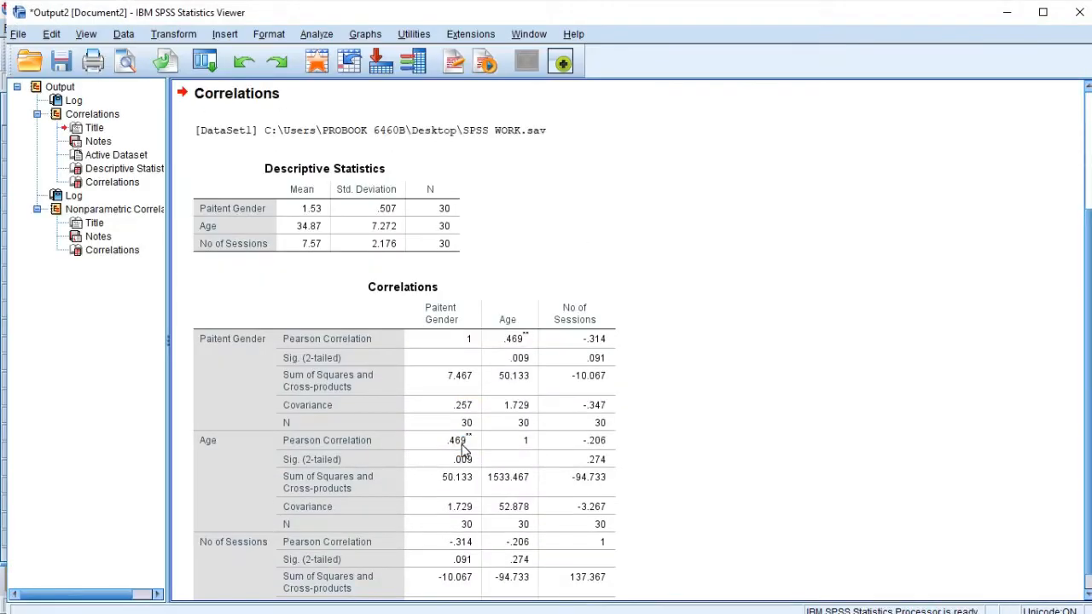
Examine the descriptive statistics, the Pearson correlation table and the nonparametric Spearman correlation table in the output
scroll(4, 426, up, 3)
scroll(3, 363, up, 8)
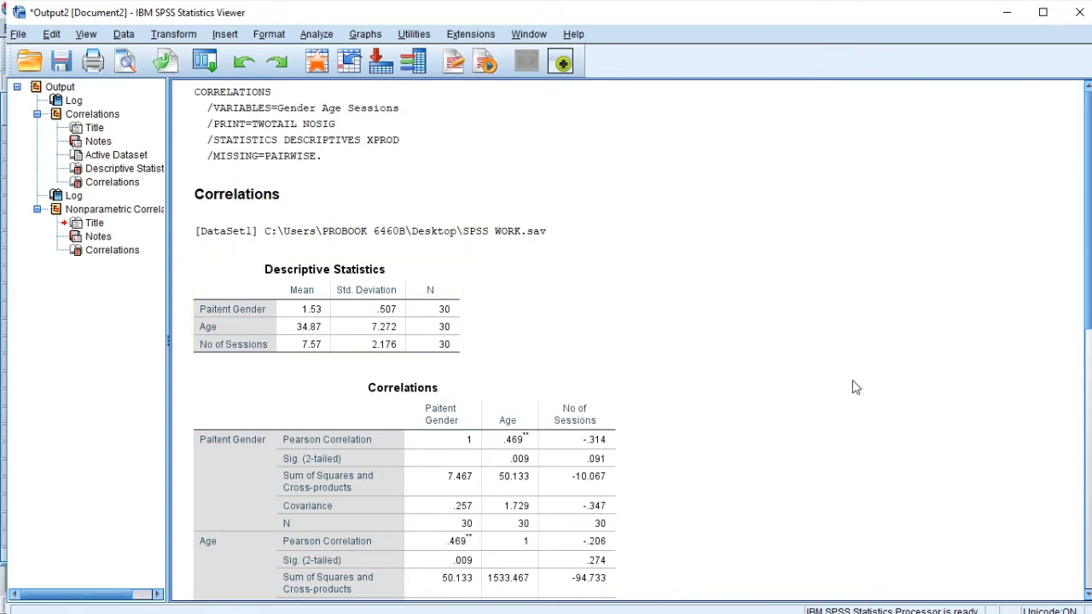
scroll(302, 300, down, 5)
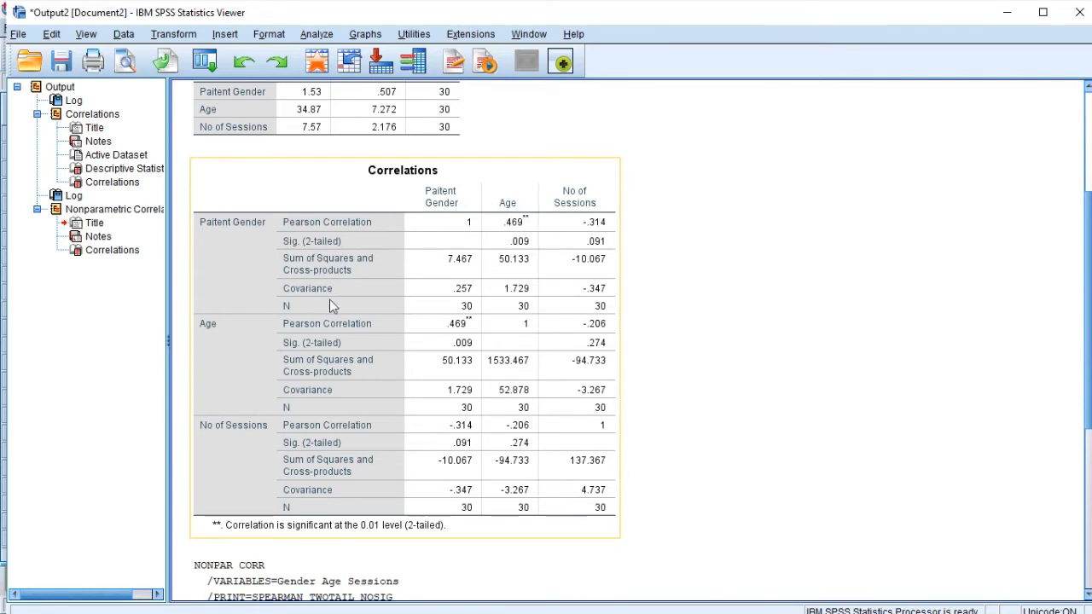
click(979, 318)
drag(1085, 312, 1090, 508)
click(207, 301)
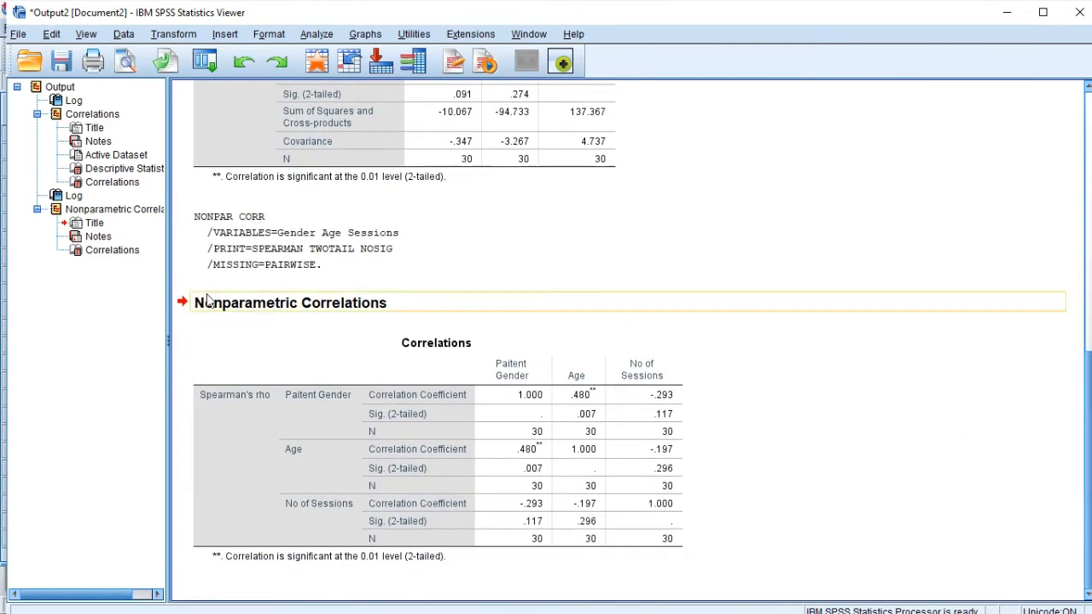
click(459, 384)
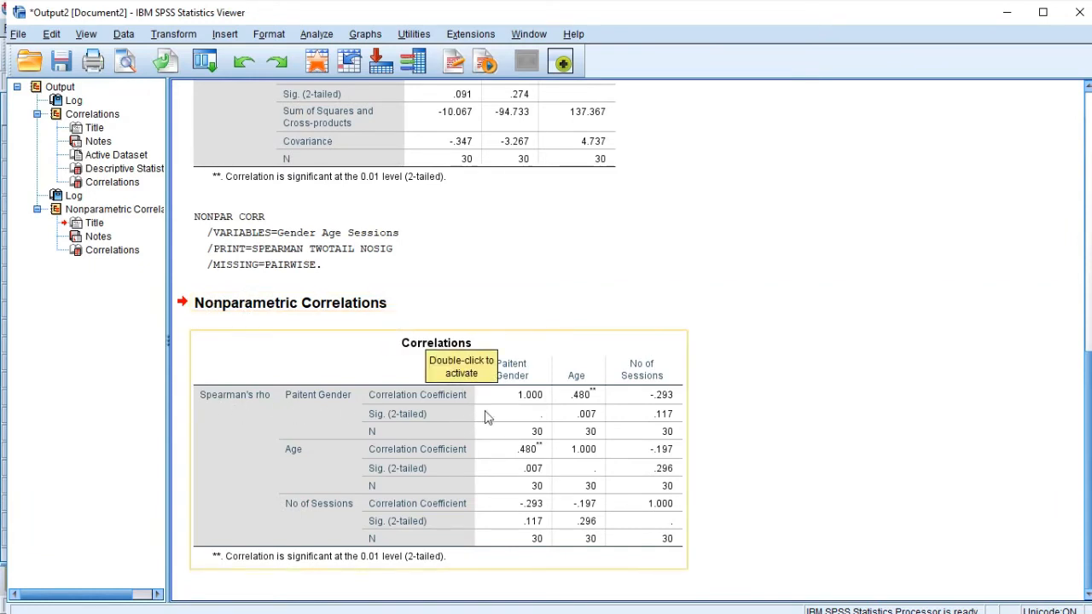
click(570, 322)
drag(1087, 406, 1089, 106)
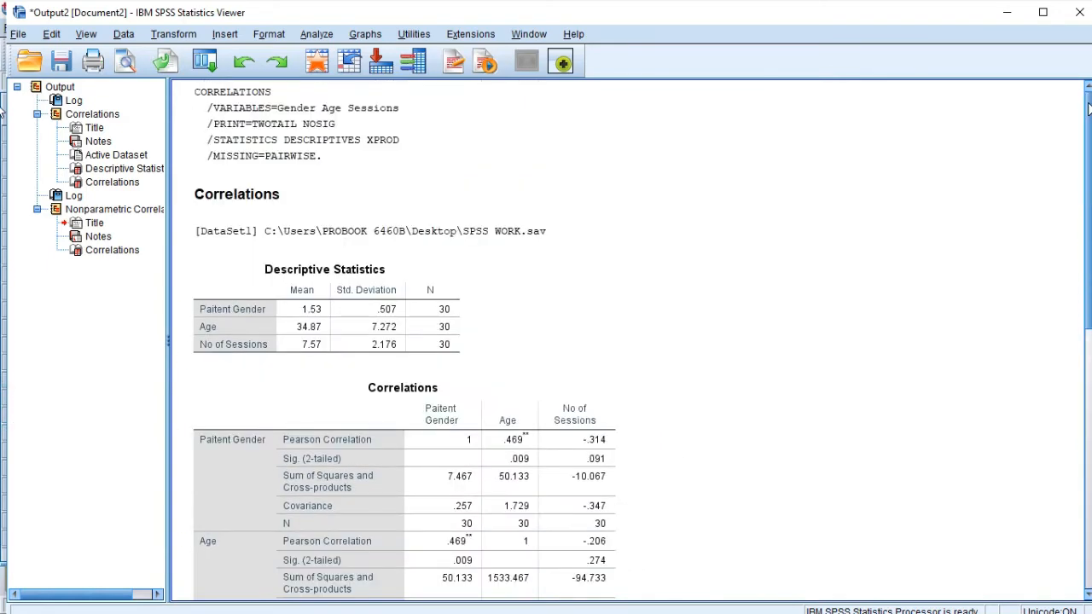
Return from the output to the dataset and open the Partial Correlations analysis
click(1008, 19)
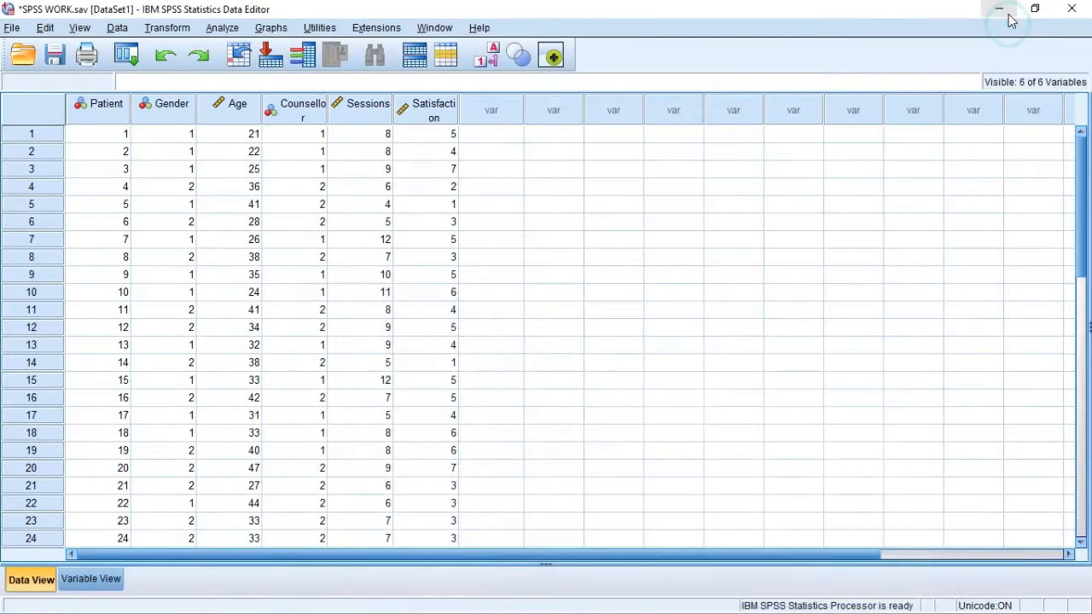
click(220, 31)
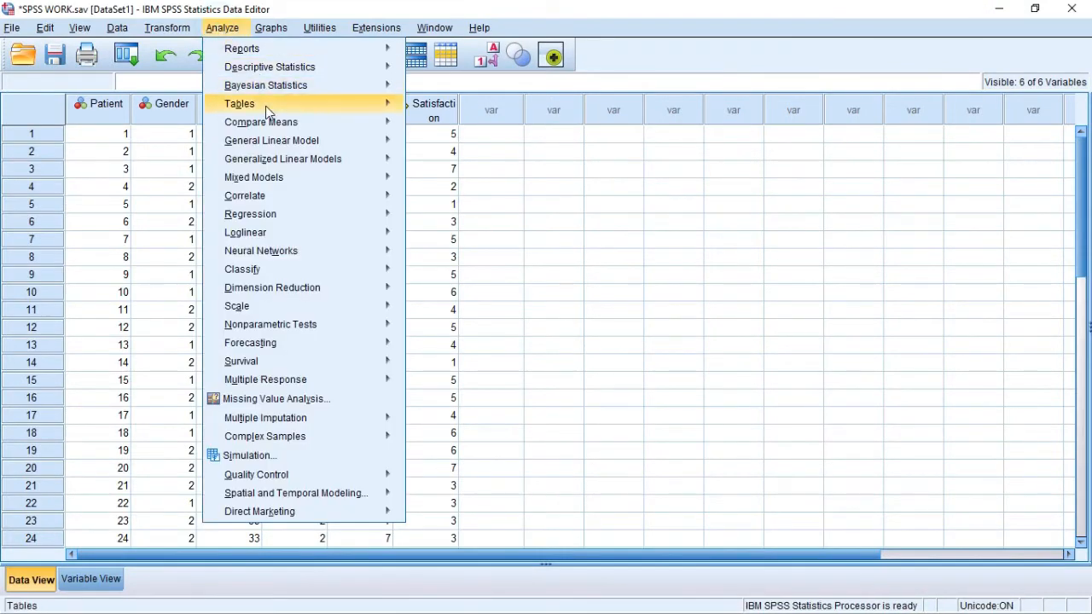
mouse_move(273, 214)
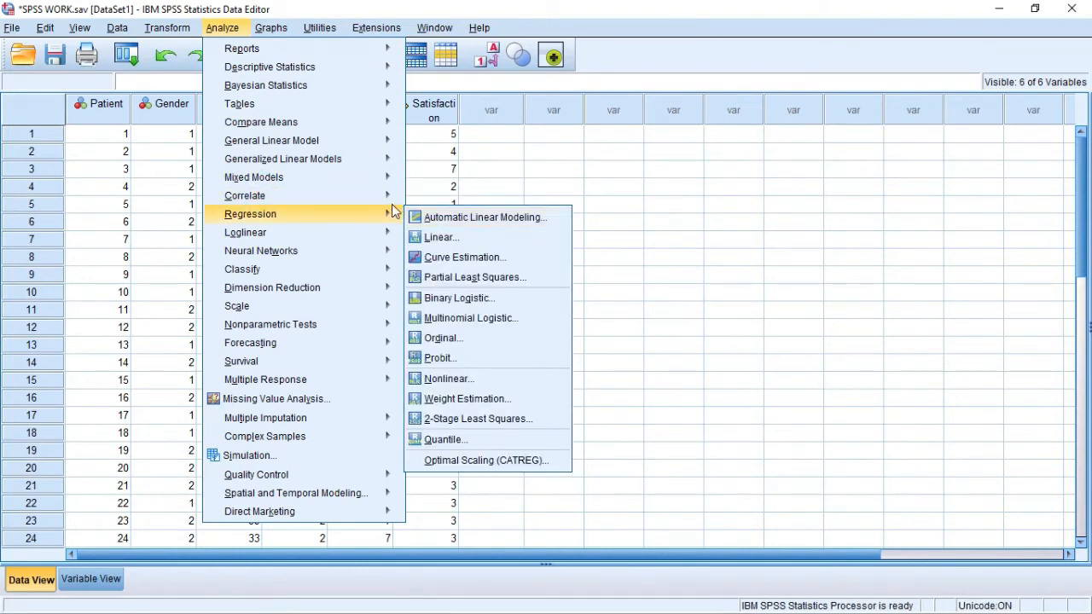
click(440, 218)
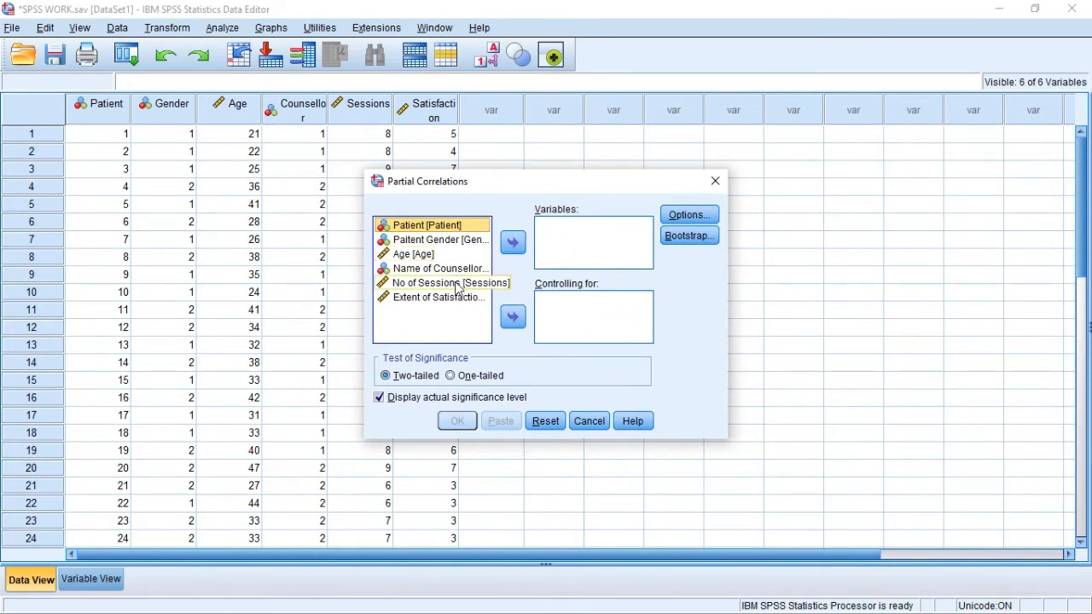
Add Age and Name of Counsellor as the variables of the partial correlation
click(426, 257)
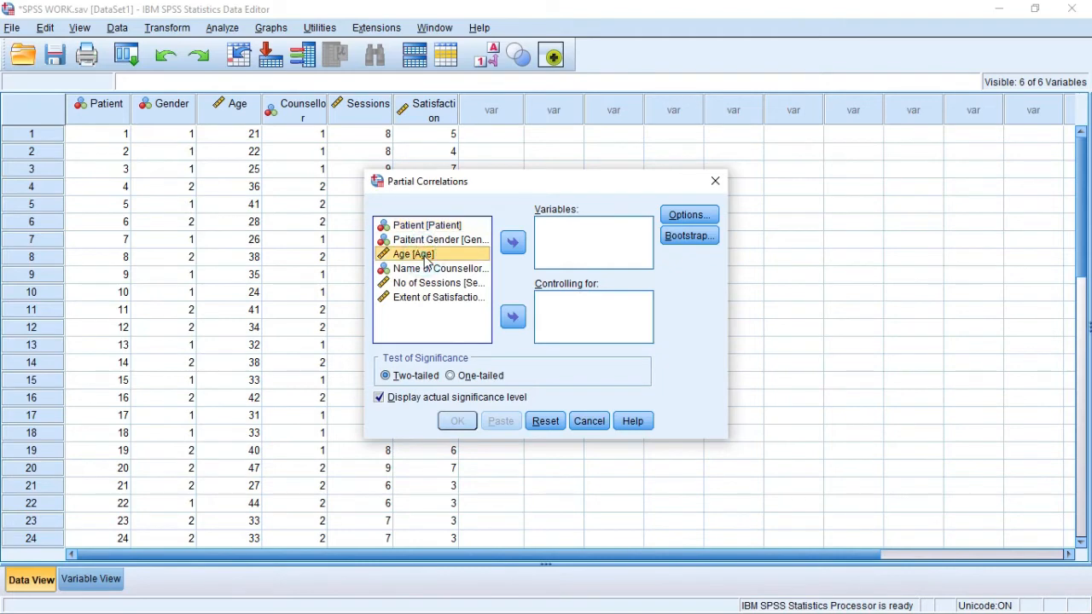
click(513, 244)
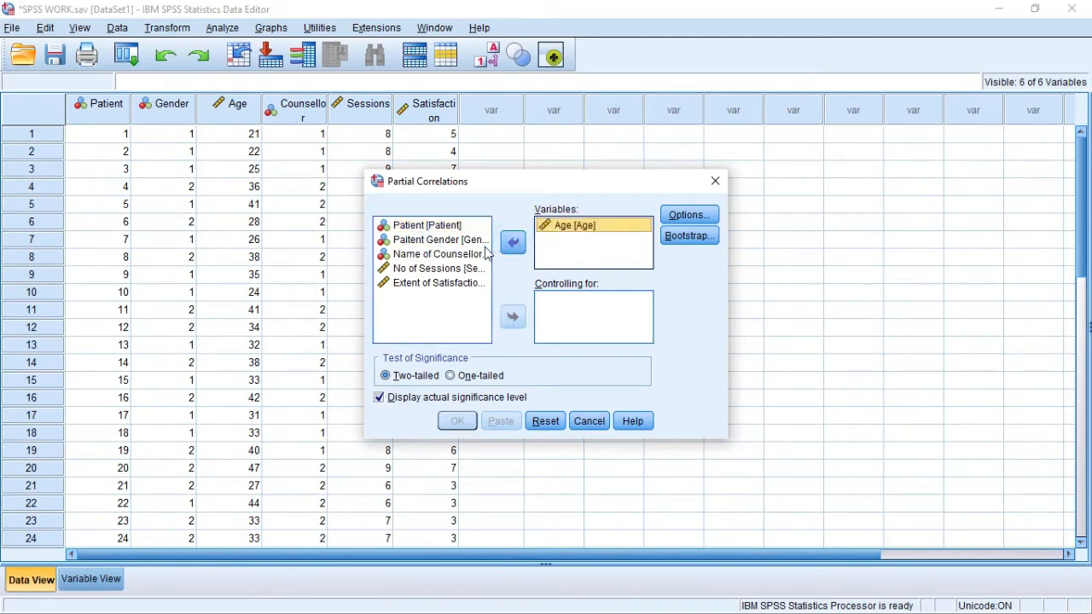
click(435, 255)
click(513, 243)
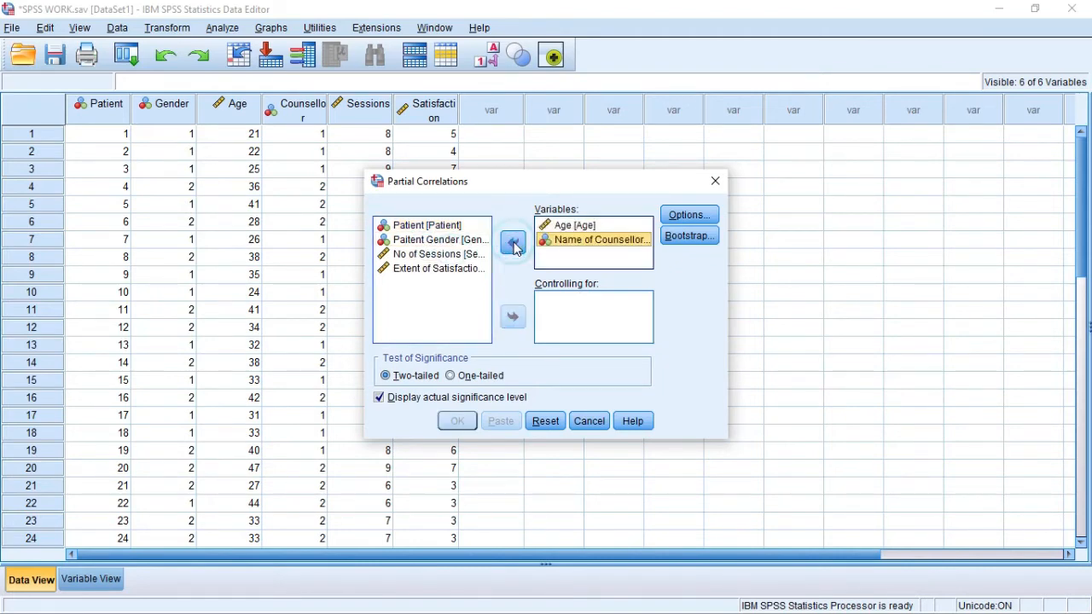
Add No of Sessions and Extent of Satisfaction as the control variables of the partial correlation
click(436, 255)
click(512, 315)
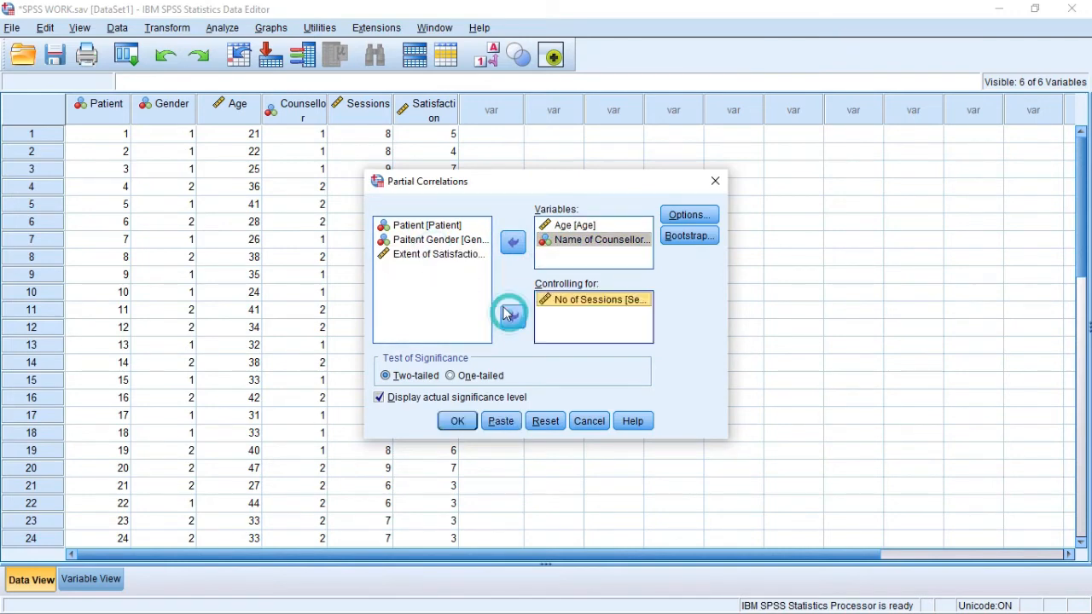
click(442, 254)
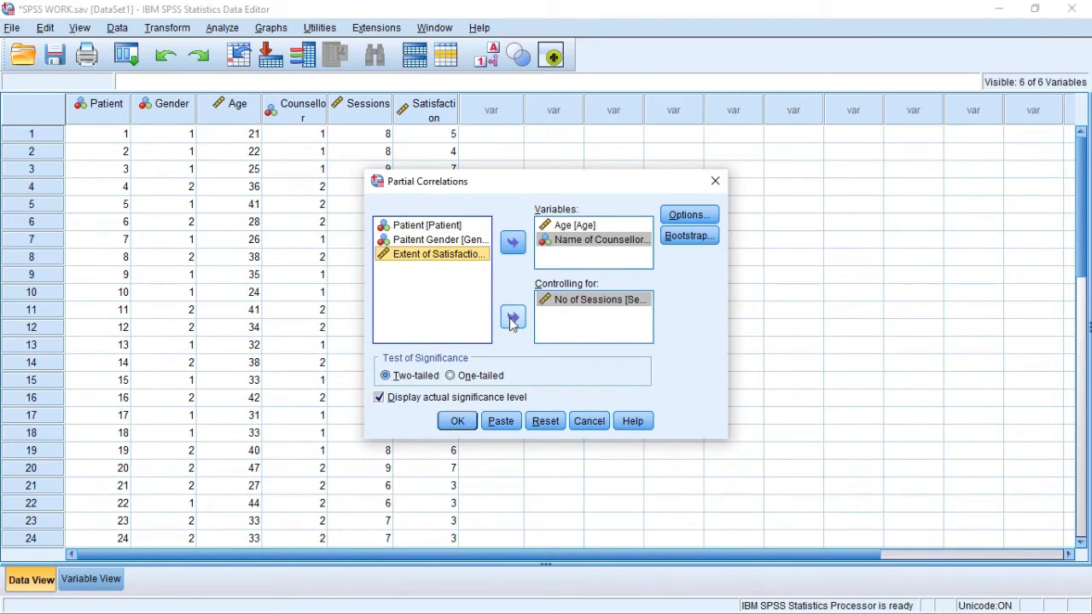
click(512, 318)
Include means and standard deviations plus zero-order correlations, and exclude cases with missing values pairwise
click(687, 217)
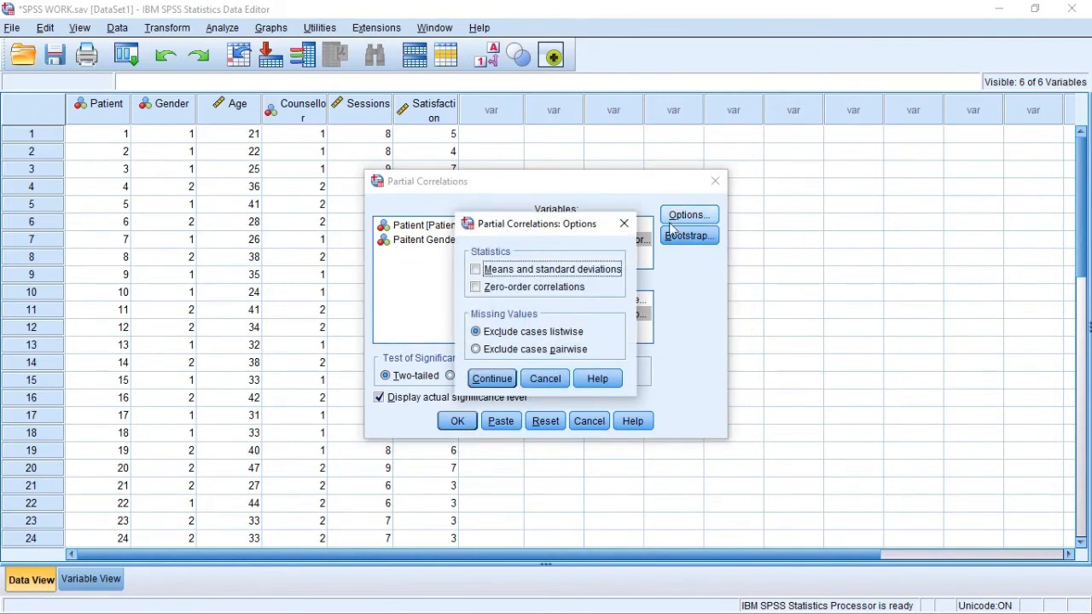
click(475, 275)
click(475, 290)
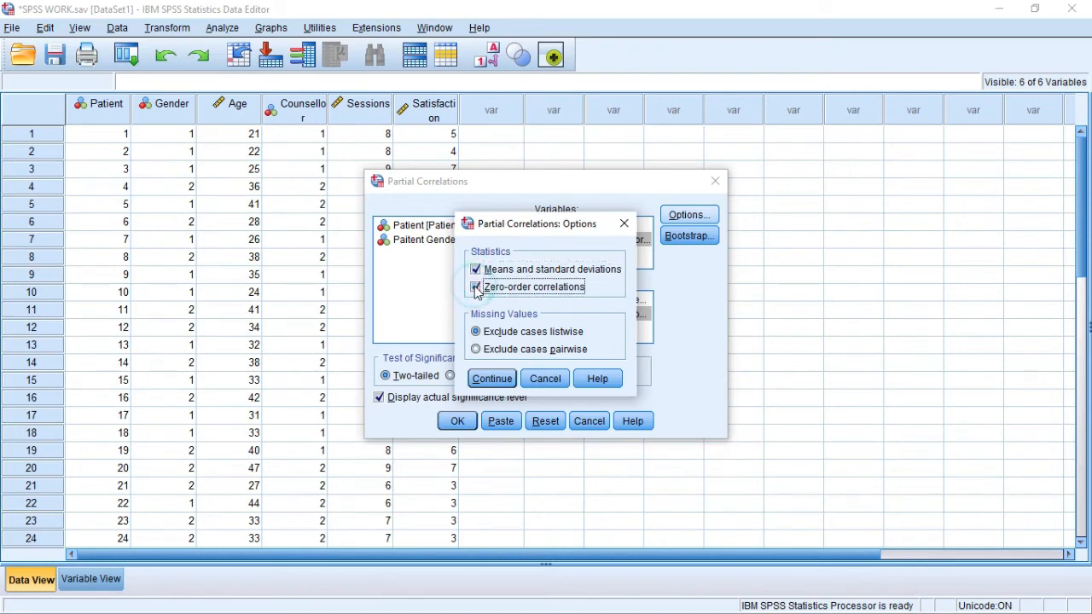
click(477, 350)
click(488, 378)
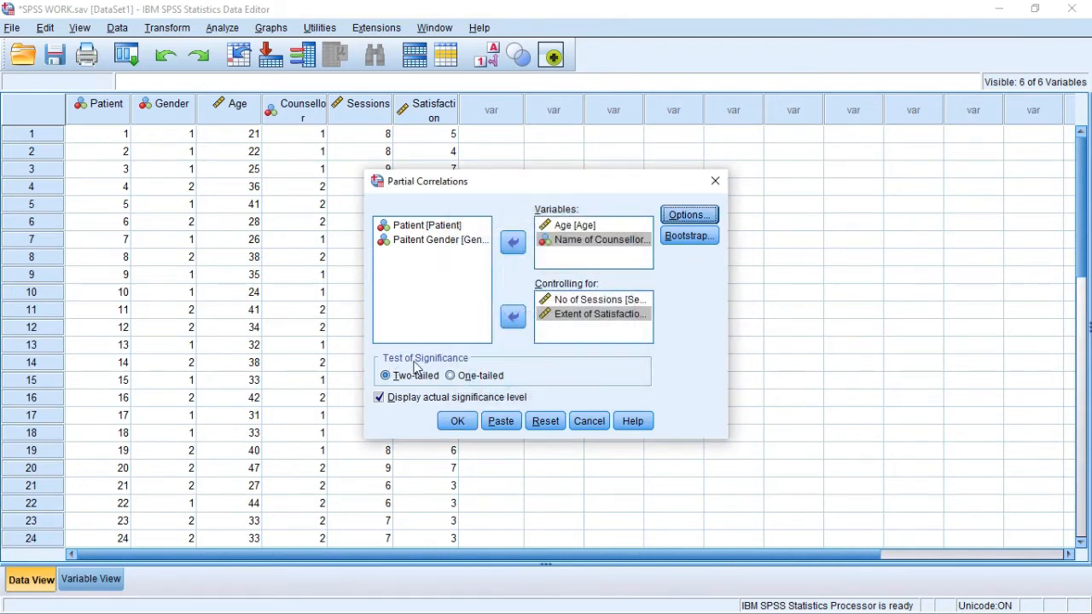
Set the test of significance to one-tailed, keeping the actual significance level displayed
click(451, 378)
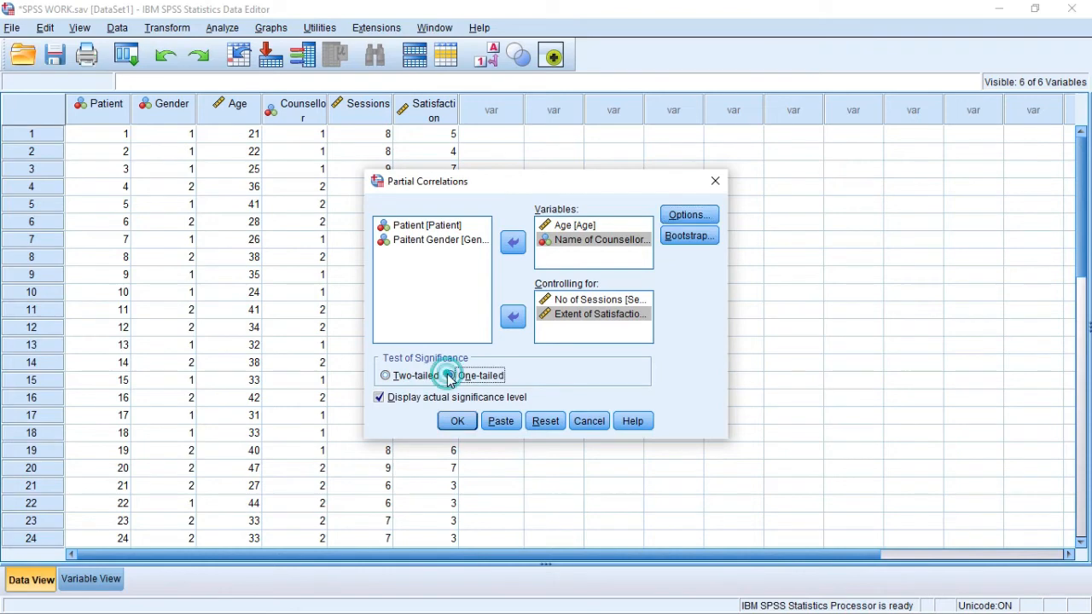
click(380, 399)
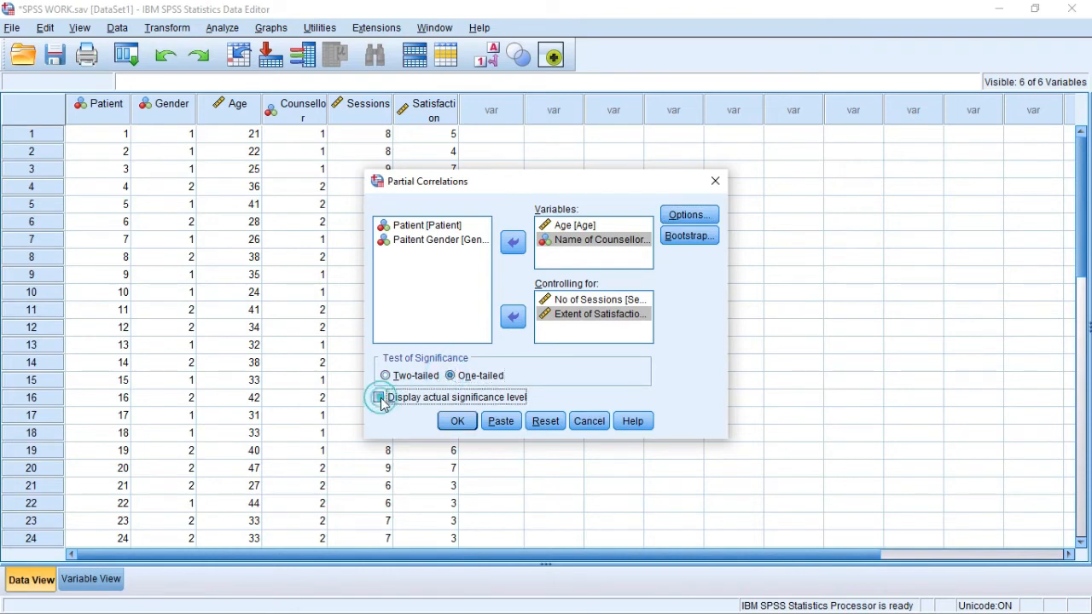
click(380, 398)
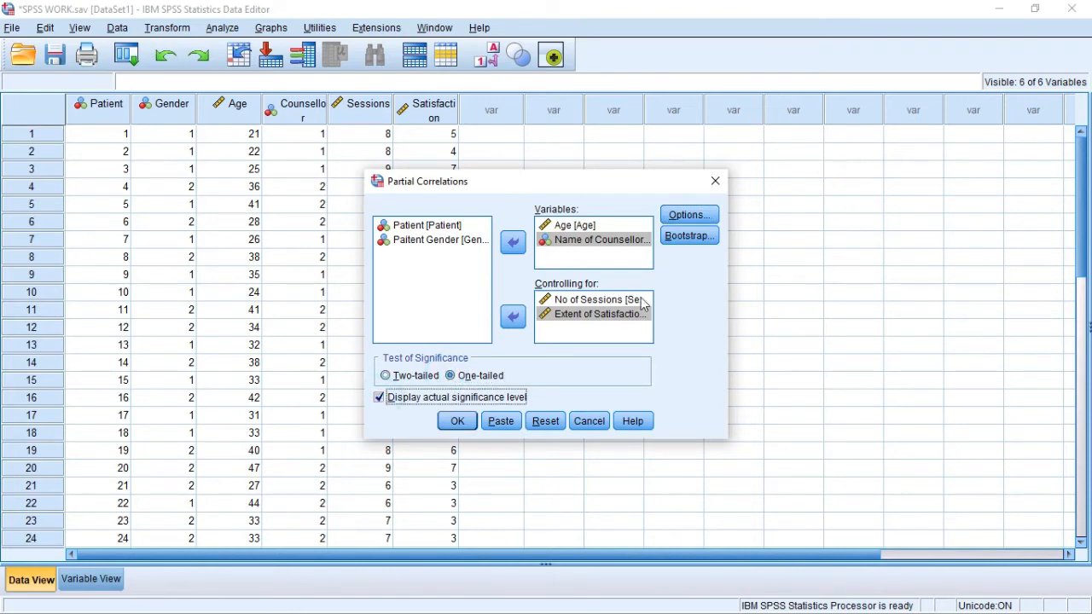
Enable bootstrapping with 1000 samples, 95% percentile confidence intervals and simple sampling, and run the partial correlation
click(685, 236)
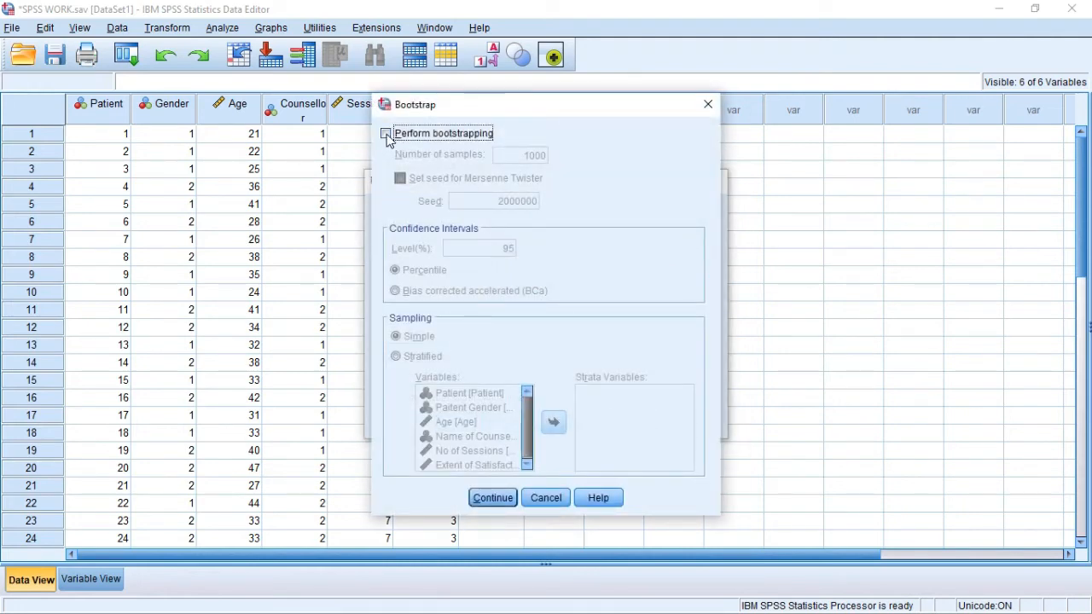
click(387, 135)
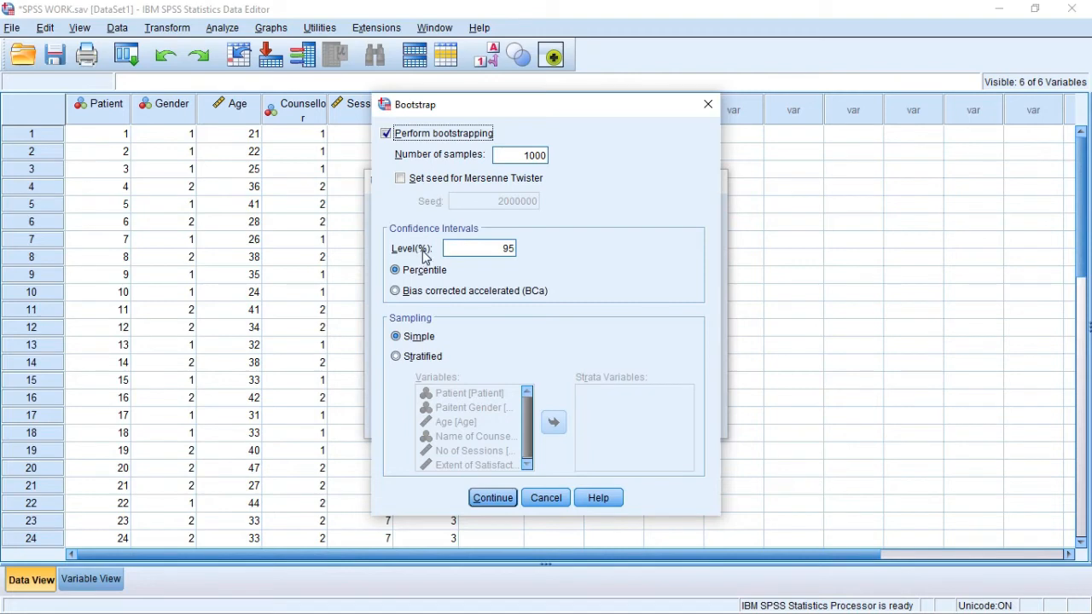
click(395, 292)
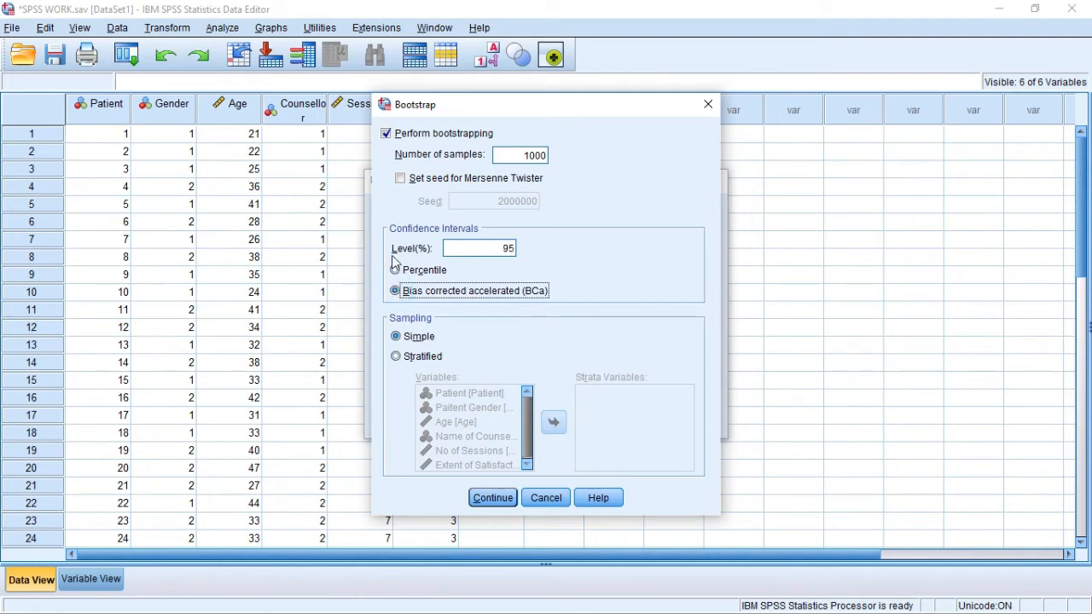
click(395, 270)
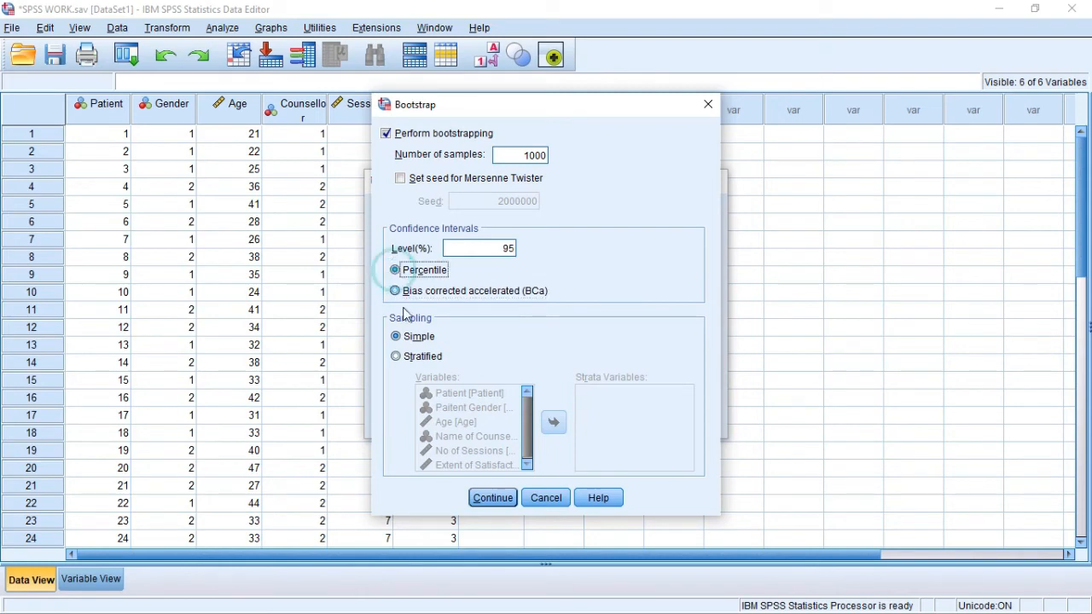
click(397, 357)
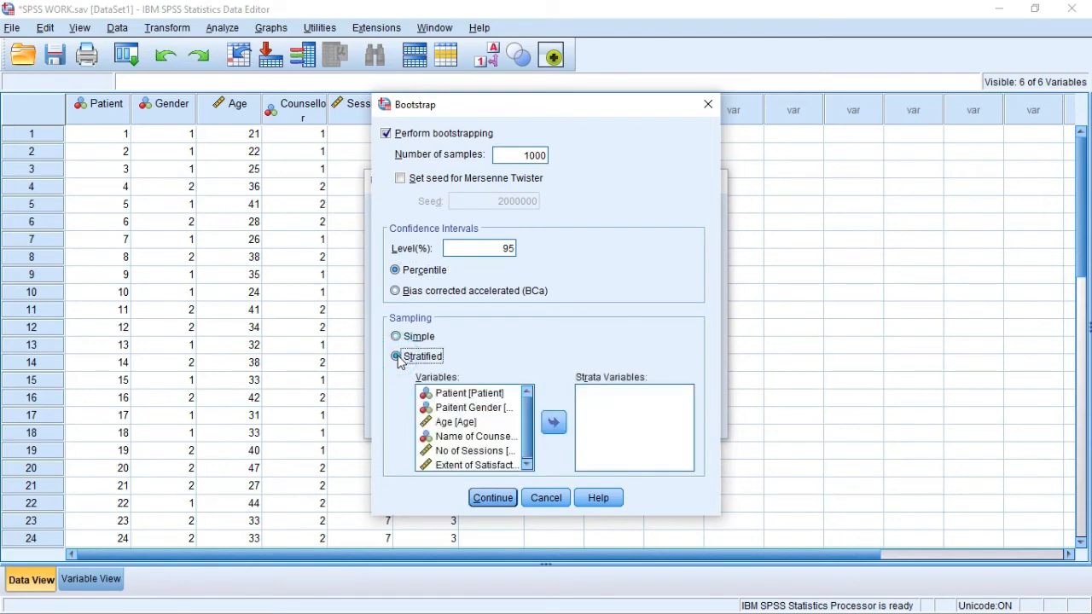
click(396, 338)
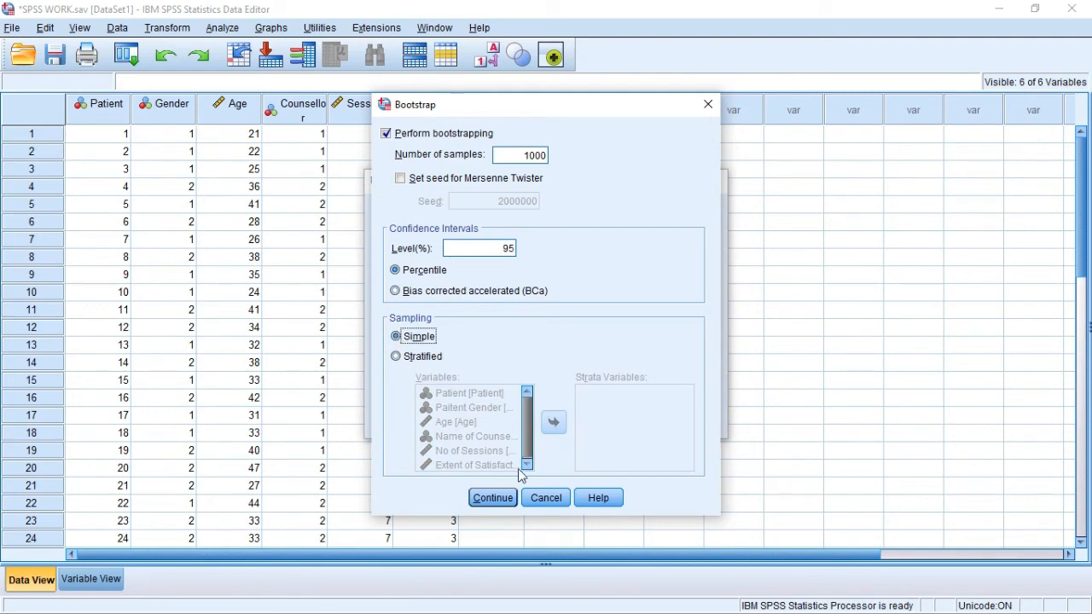
click(489, 498)
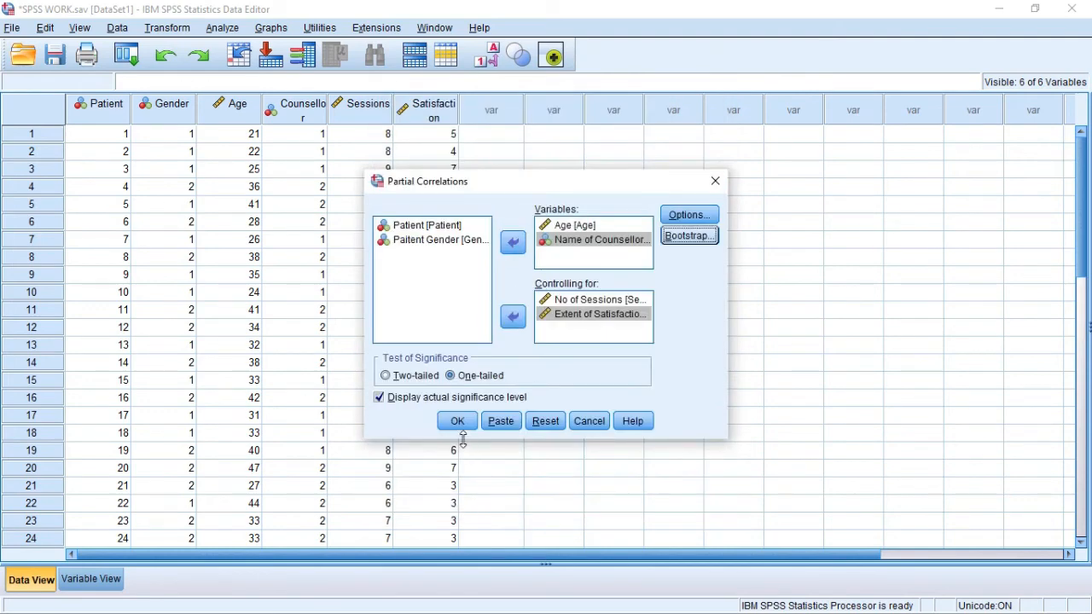
click(458, 423)
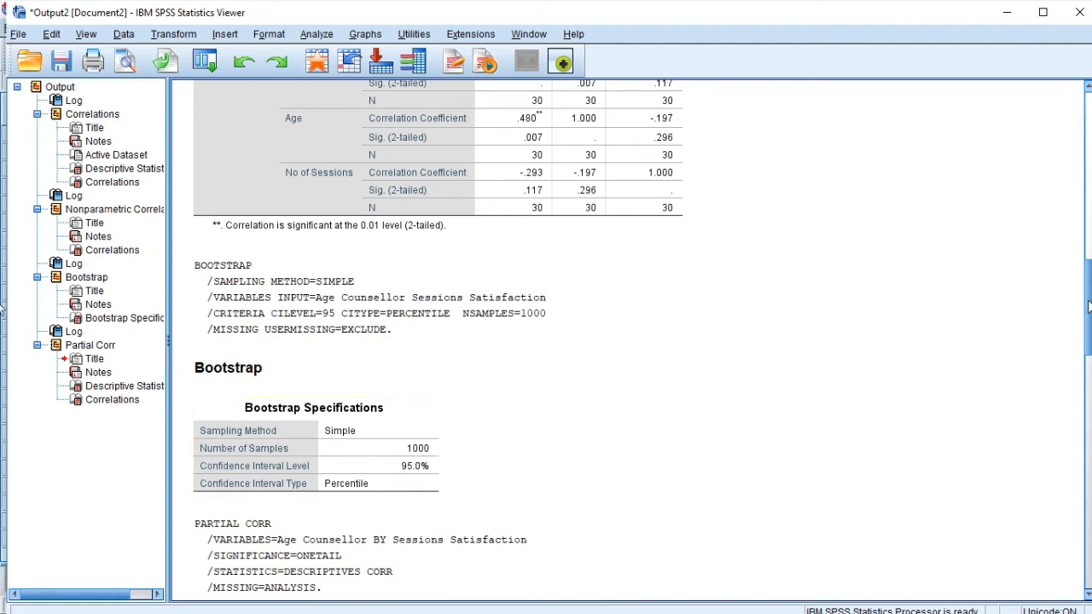
Copy the Correlations table of the Partial Corr output as an image
drag(1087, 299, 1089, 400)
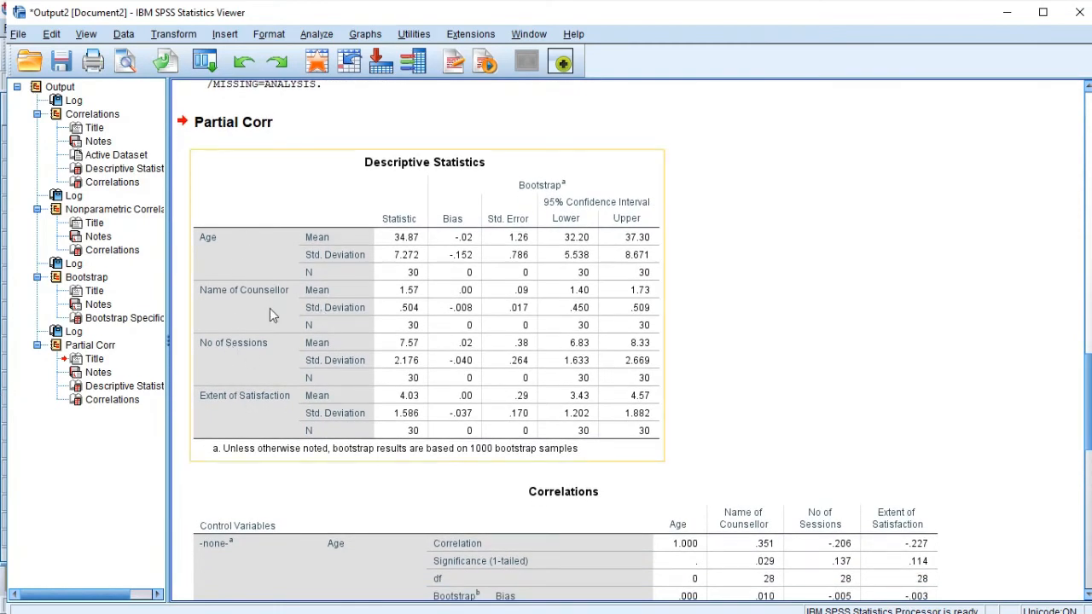
drag(1090, 381, 1089, 449)
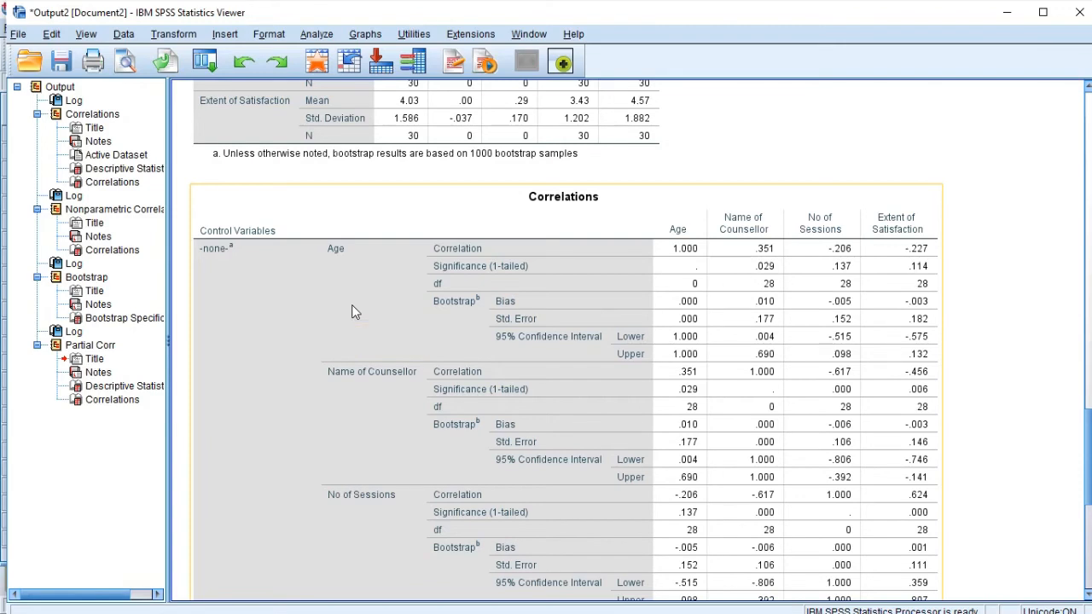
click(355, 313)
click(355, 312)
right_click(355, 312)
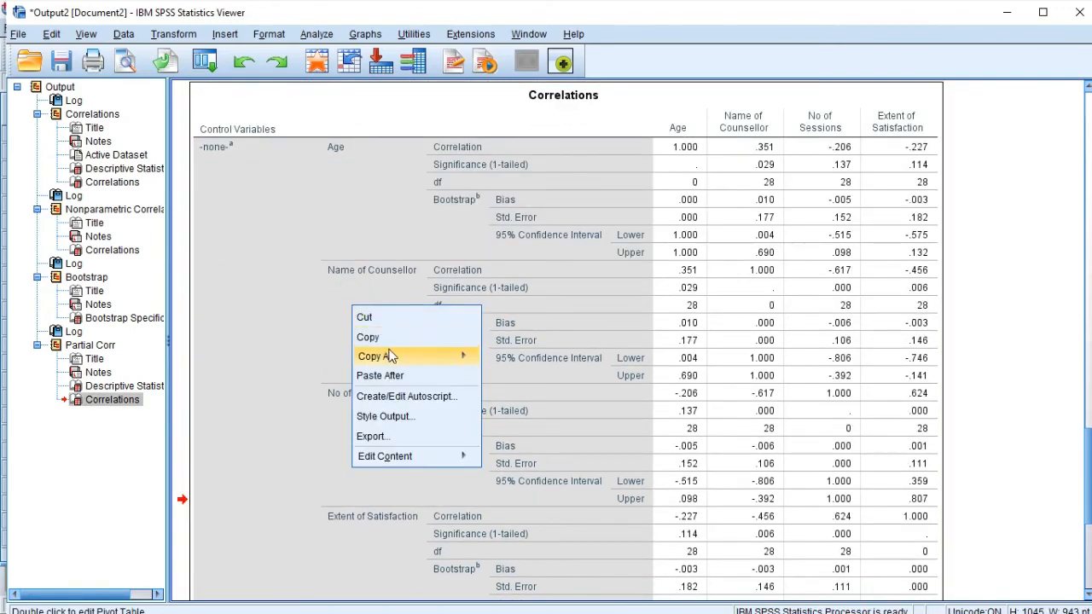
mouse_move(394, 360)
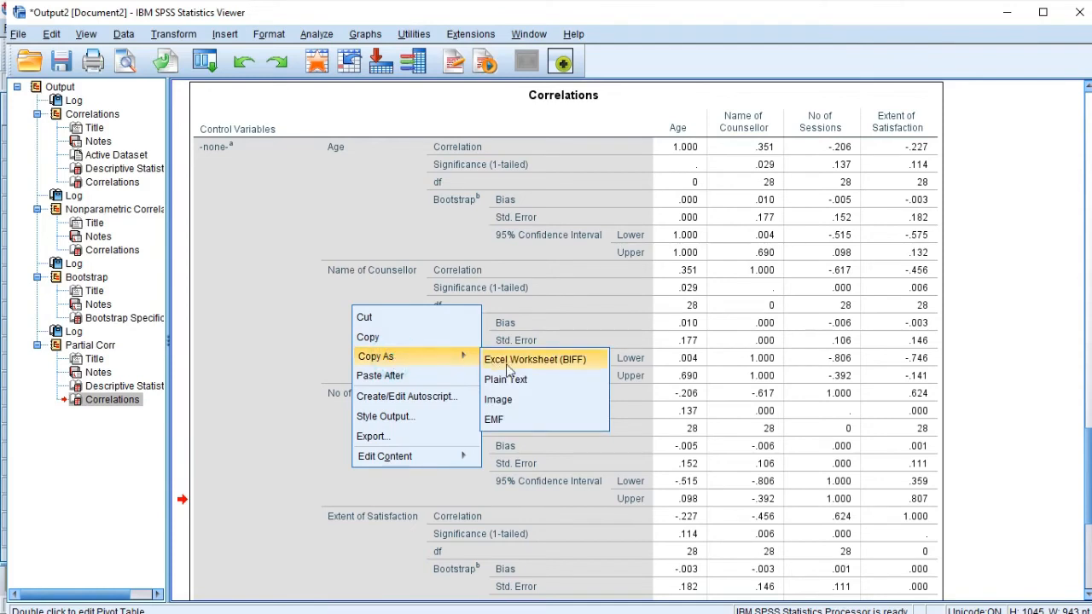
click(510, 405)
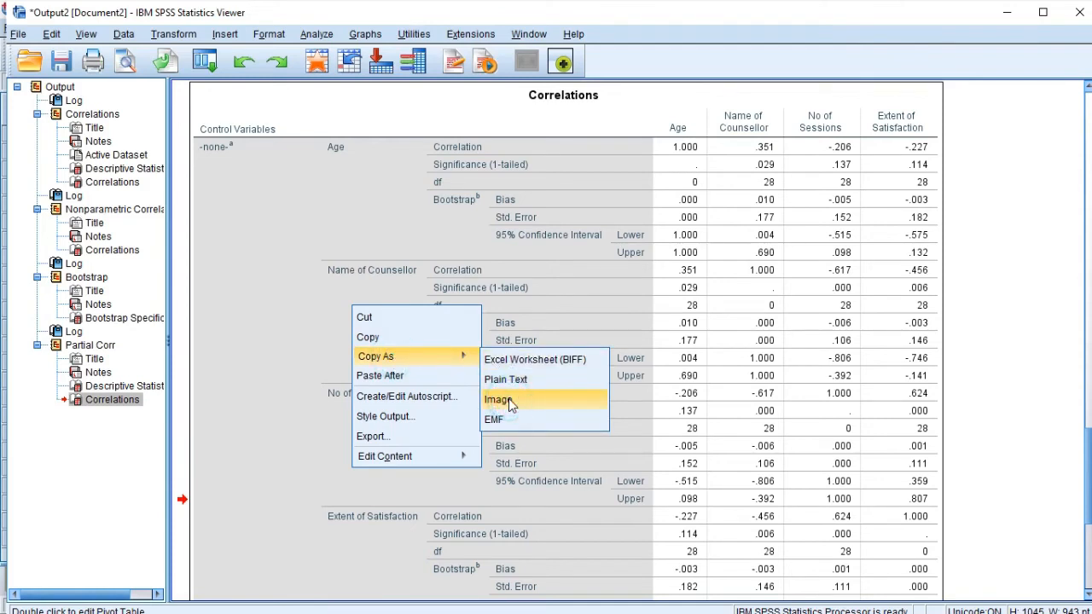
click(309, 294)
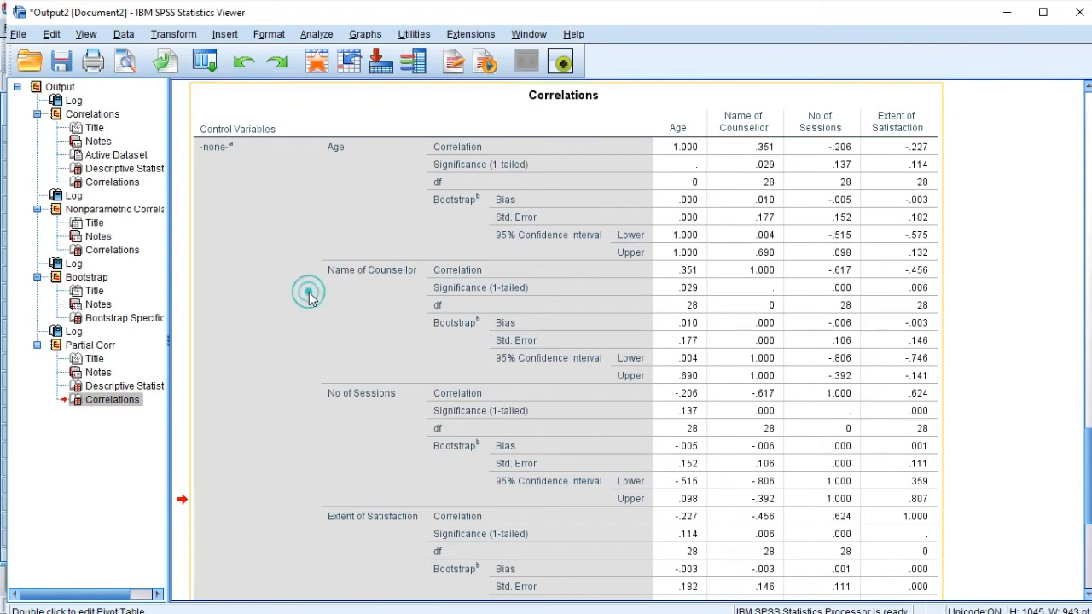
right_click(309, 295)
mouse_move(348, 351)
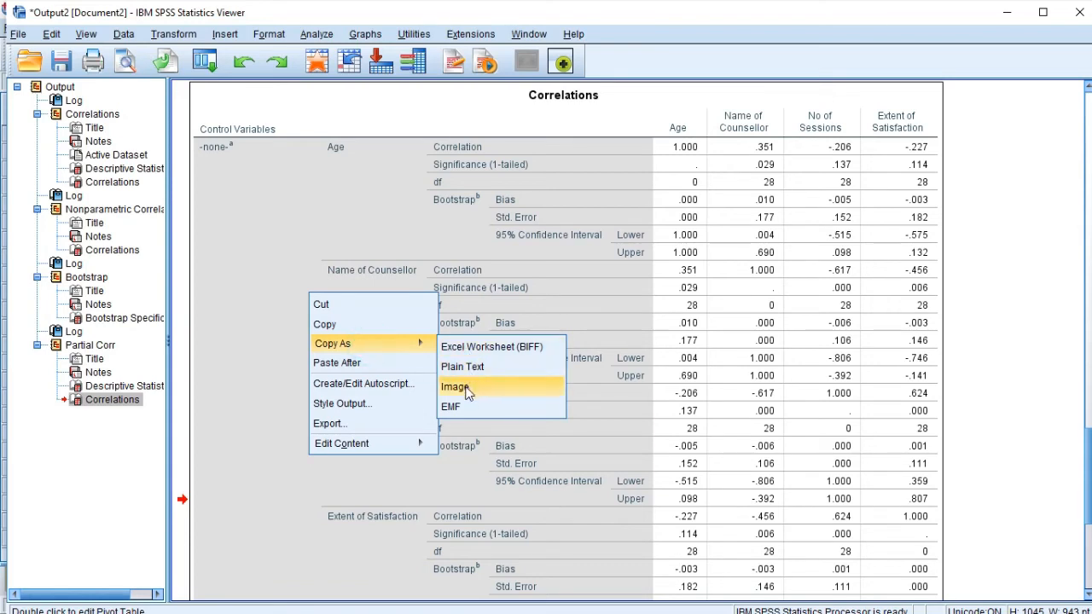
click(476, 391)
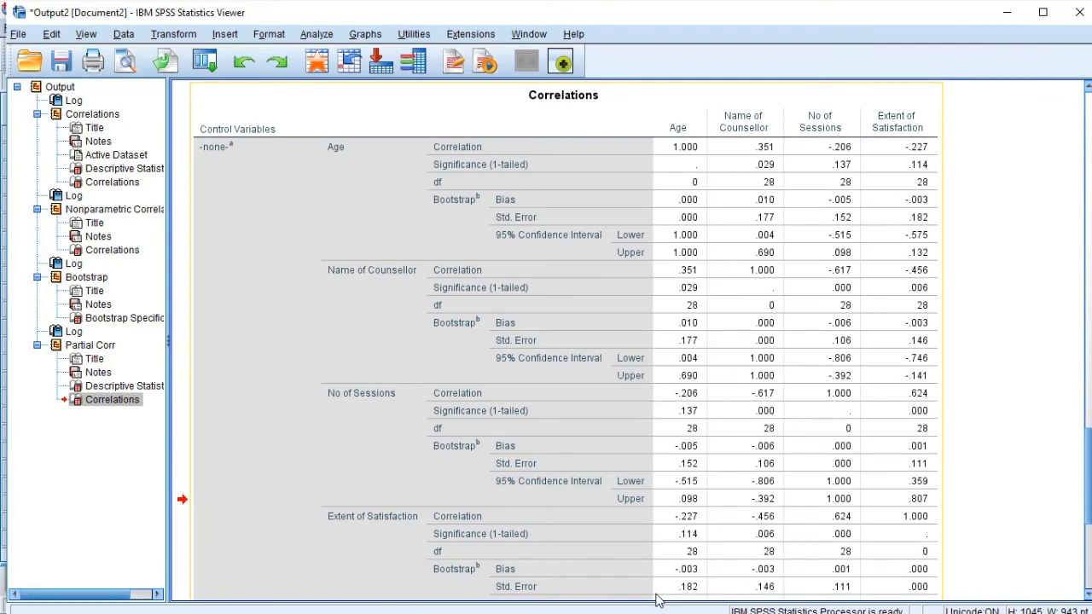
Switch to Microsoft Word, paste the copied Correlations table into the blank document and check it from its beginning
key(super)
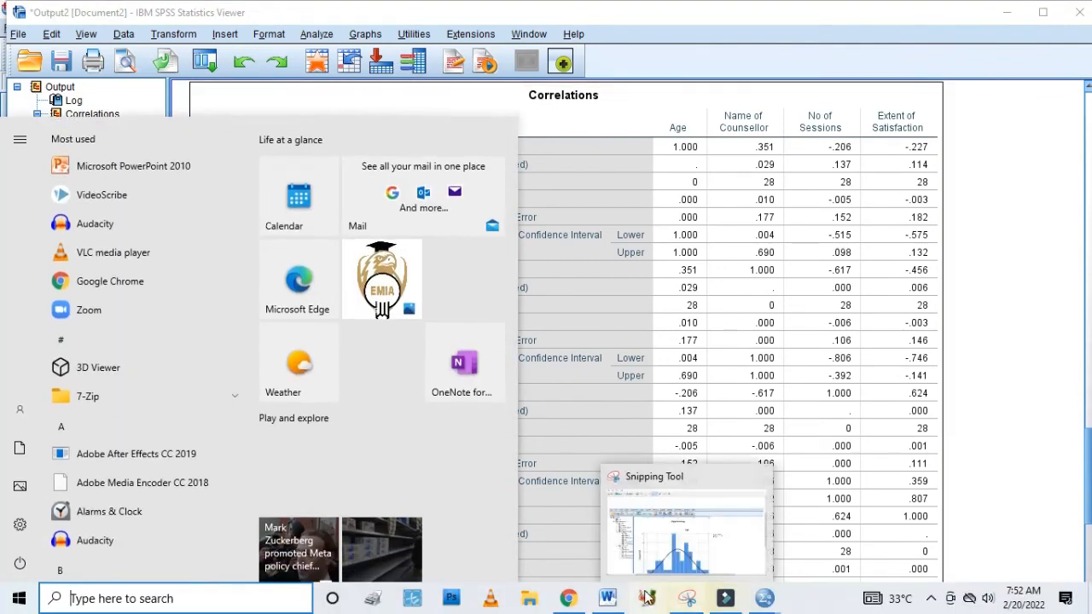
click(608, 599)
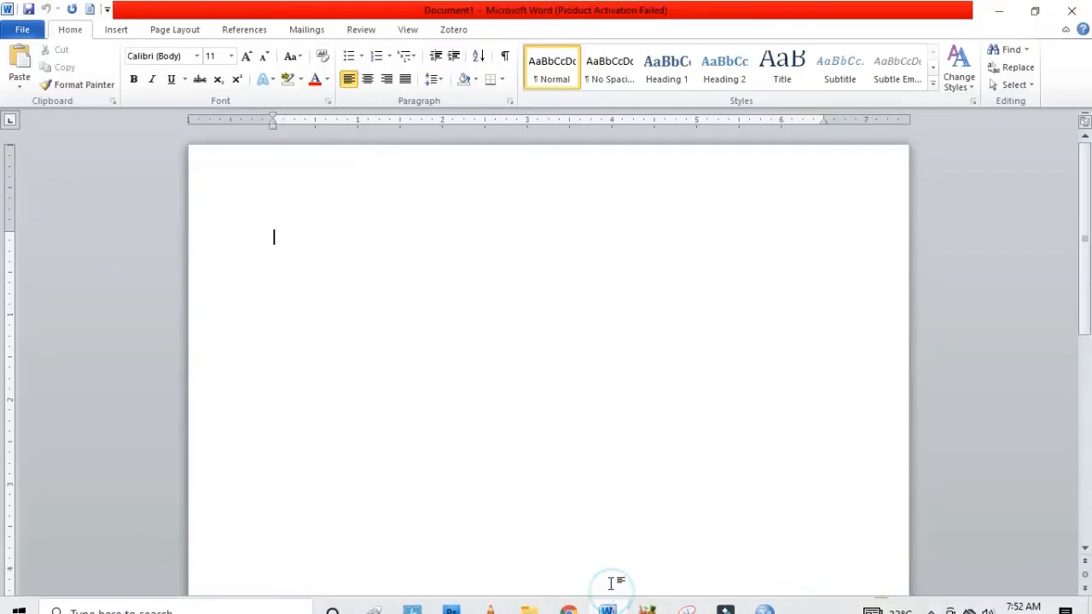
right_click(506, 358)
click(561, 152)
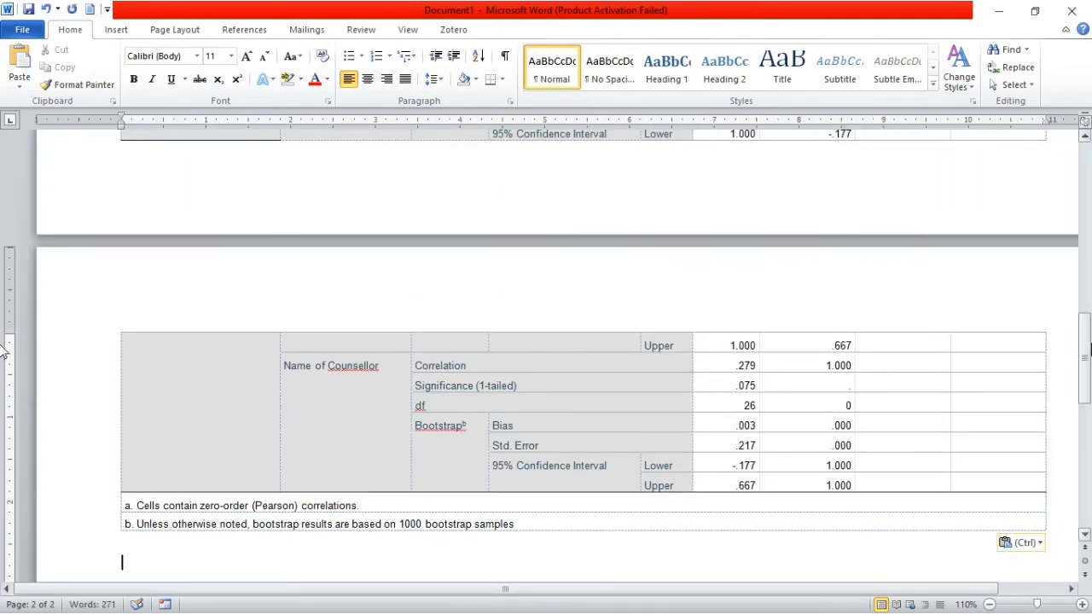
drag(1088, 357, 1090, 154)
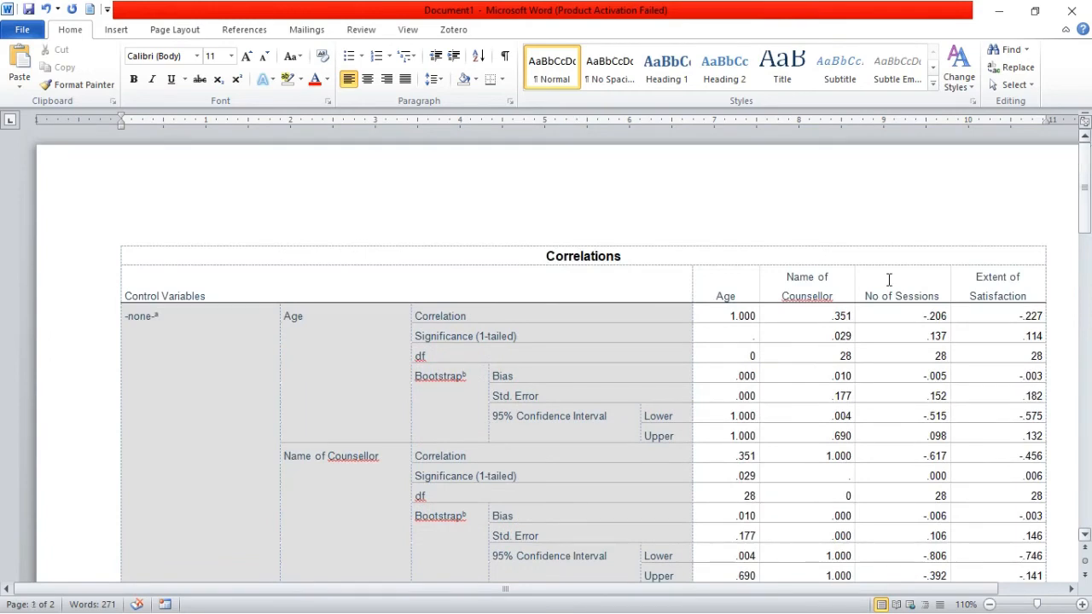
Delete the whole pasted Correlations table from the document and return to the SPSS output
key(ctrl+a)
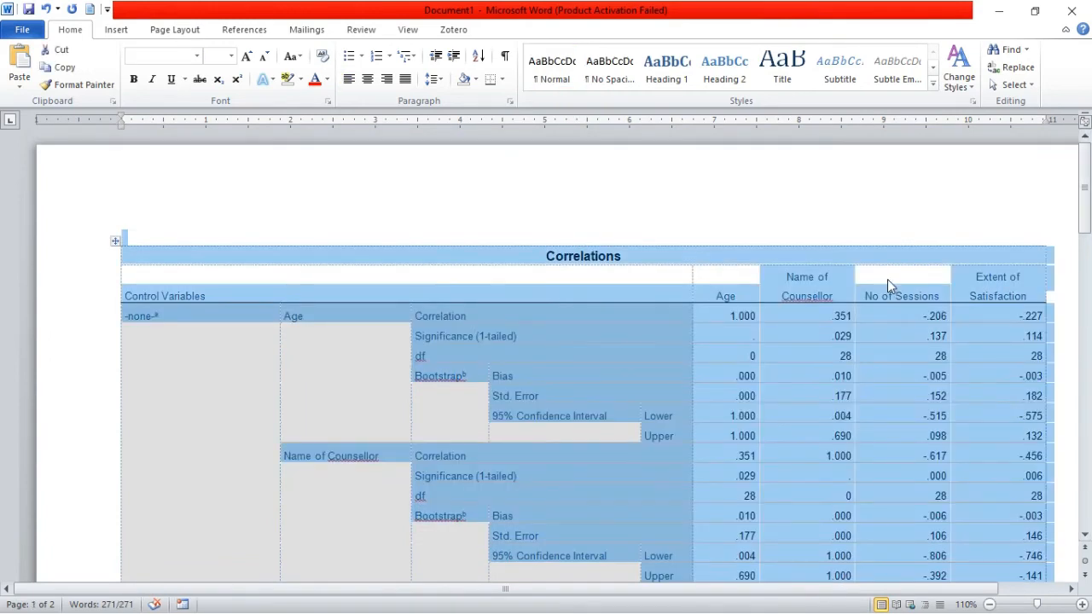
key(Delete)
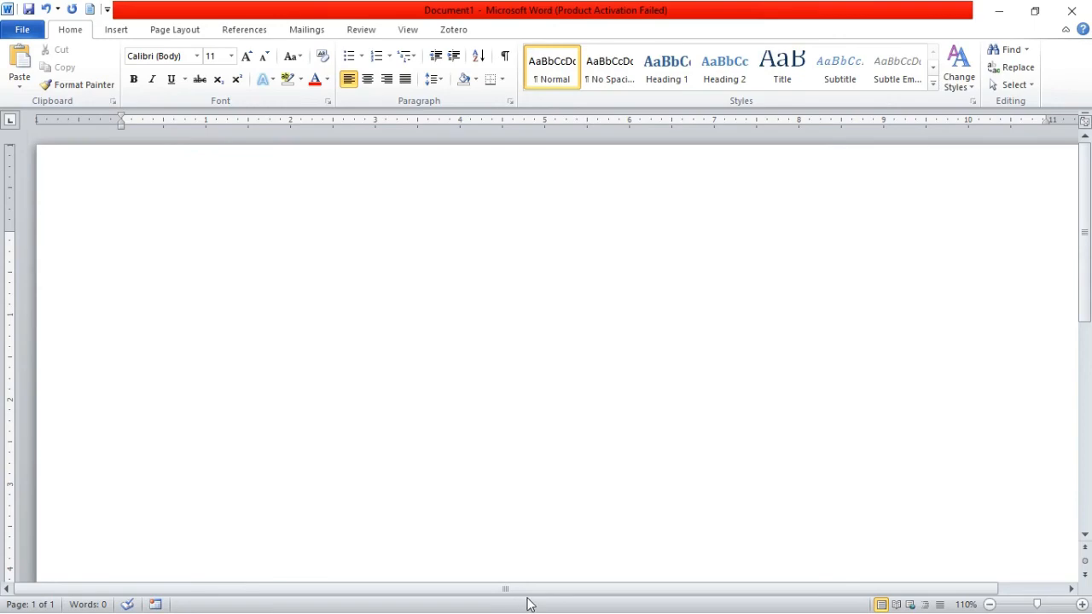
key(super)
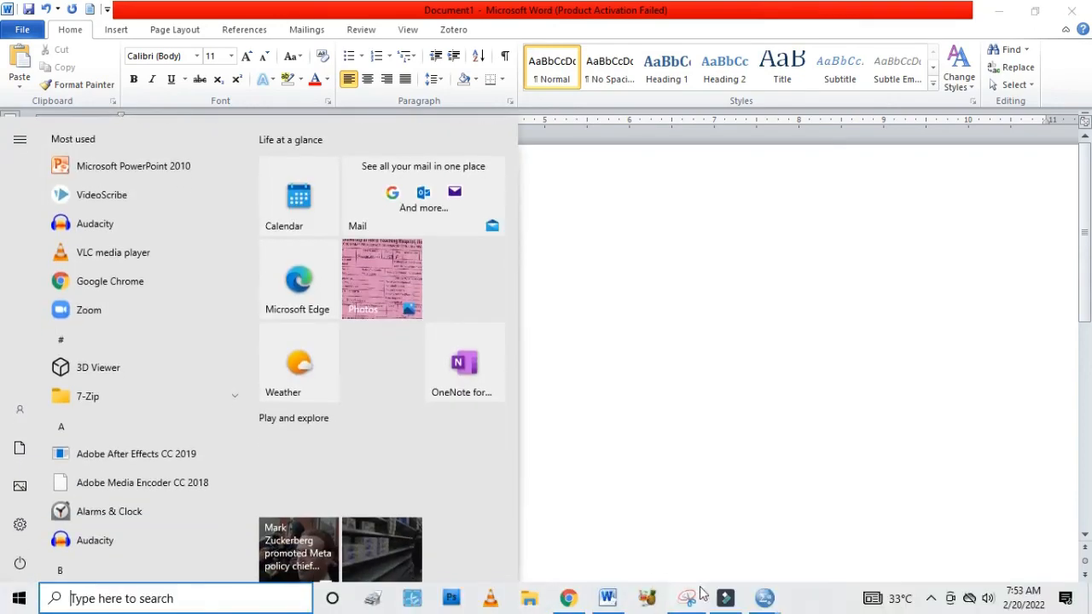
mouse_move(765, 597)
click(824, 546)
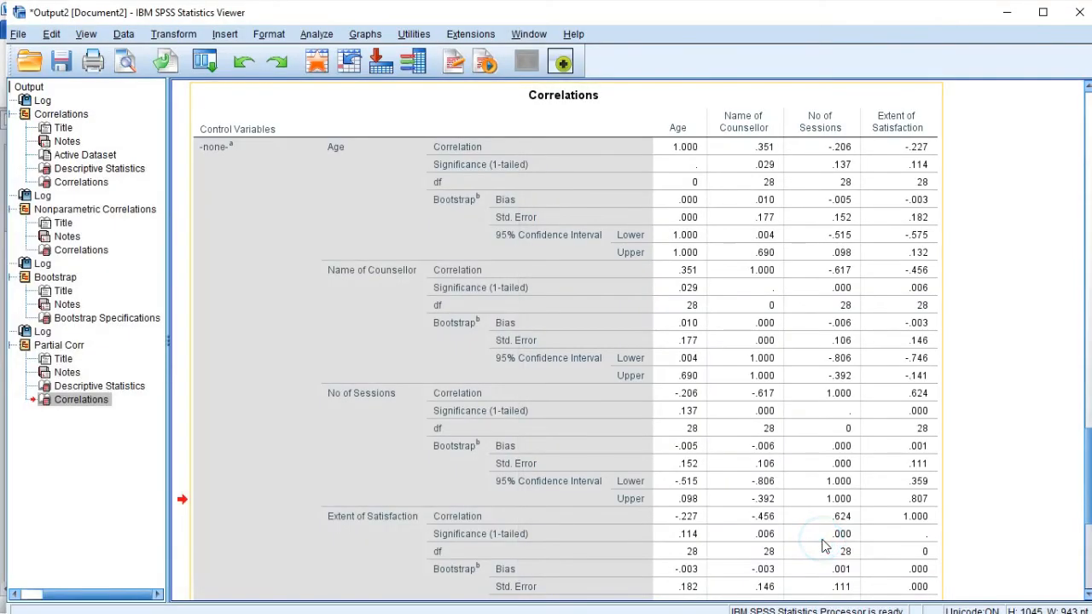
Look through the partial correlation output and copy the Bootstrap Specifications table as an image
scroll(3, 478, up, 10)
scroll(3, 376, up, 15)
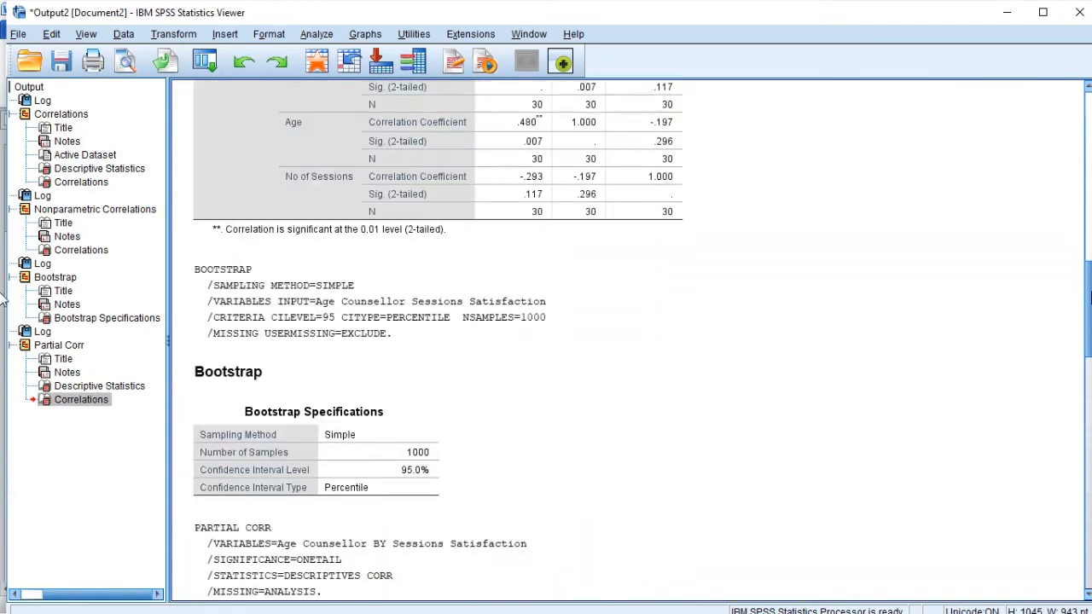
scroll(3, 307, down, 6)
scroll(3, 290, down, 15)
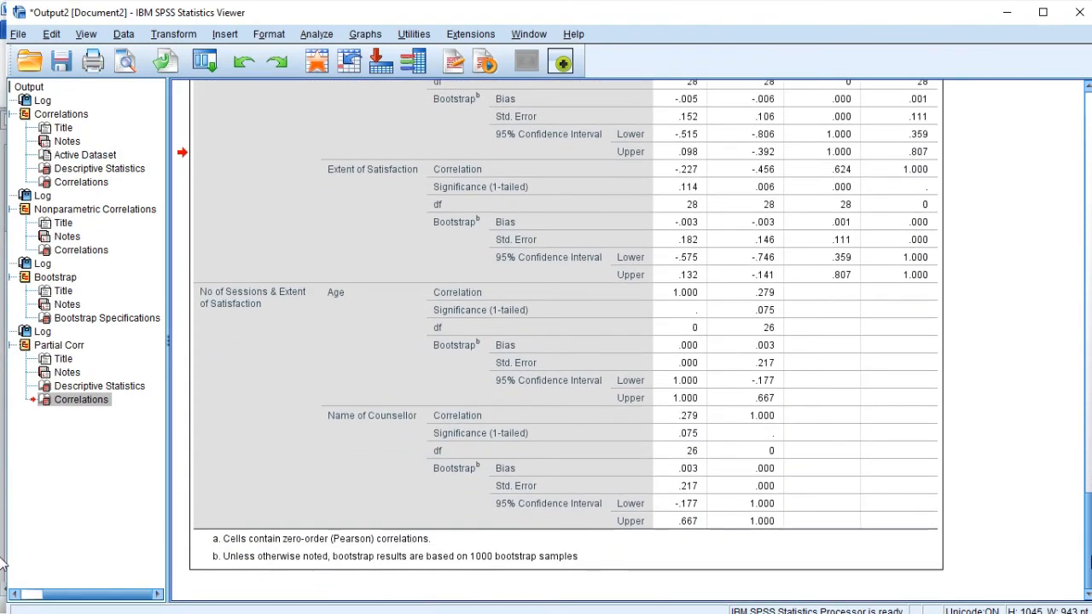
scroll(3, 489, up, 5)
scroll(3, 488, up, 15)
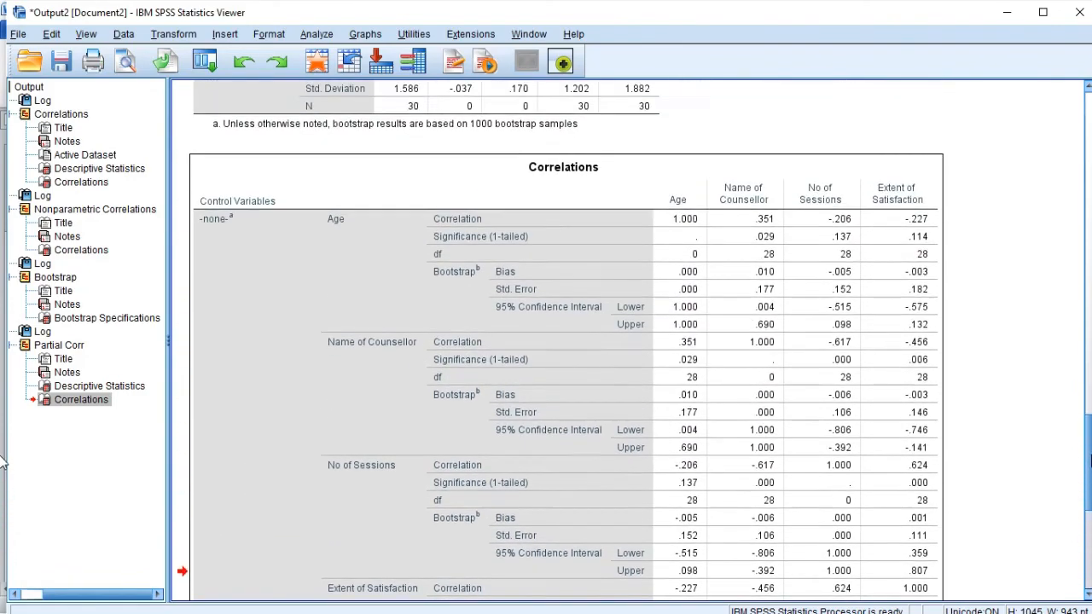
scroll(4, 341, up, 2)
right_click(298, 398)
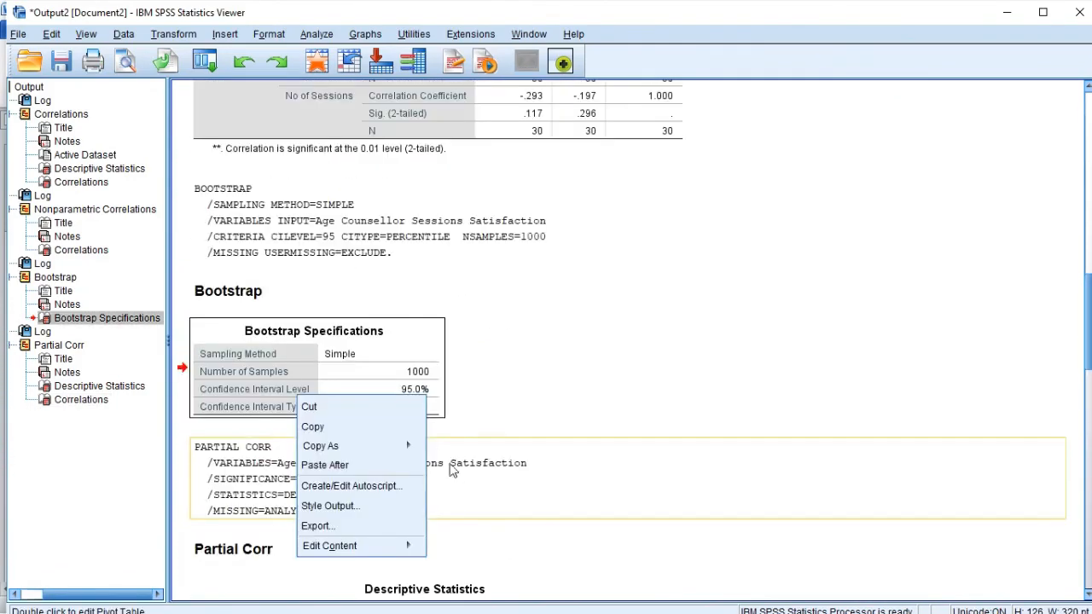
mouse_move(401, 447)
click(452, 490)
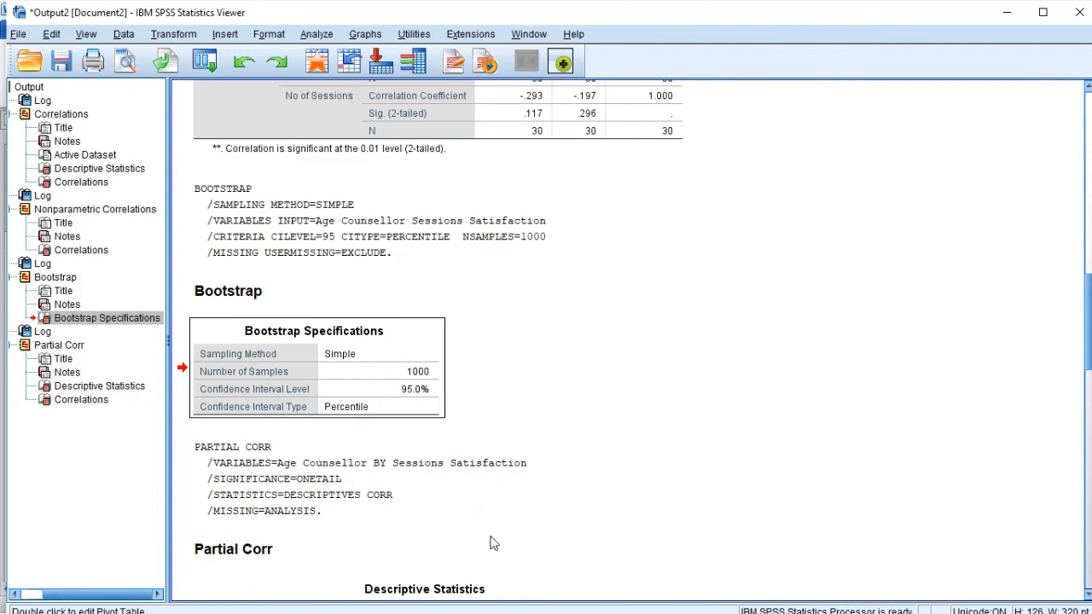
Switch to Microsoft Word and paste the Bootstrap Specifications table into the empty document
key(super)
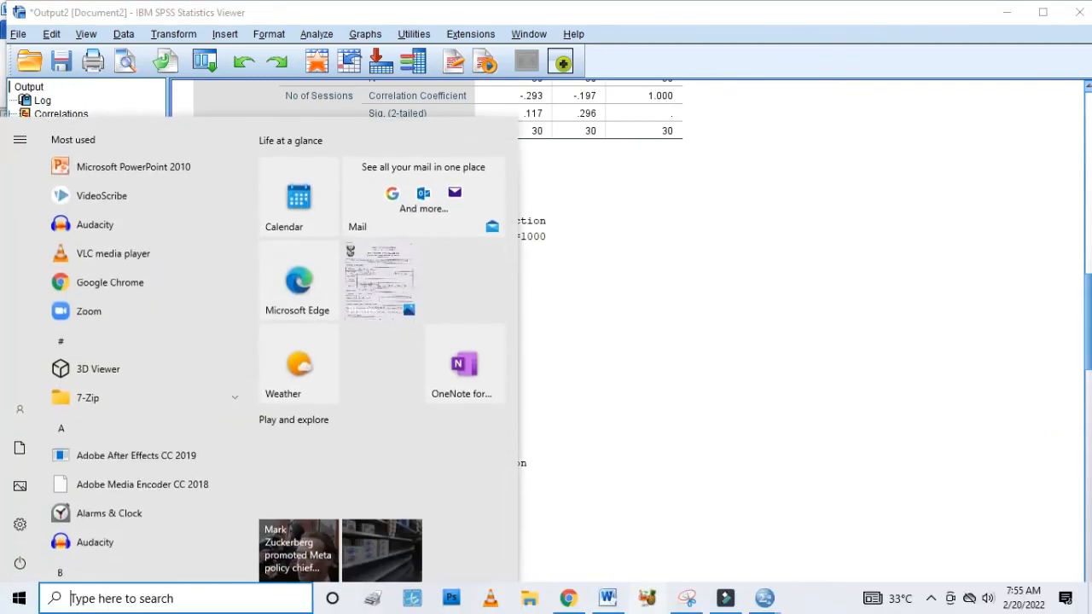
click(611, 602)
click(399, 270)
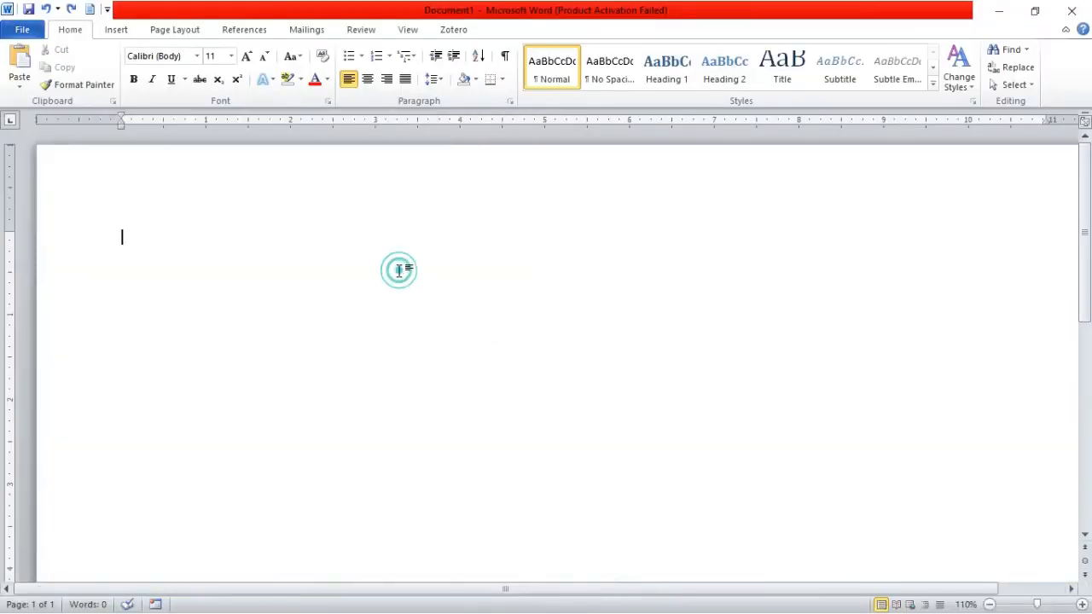
key(ctrl+v)
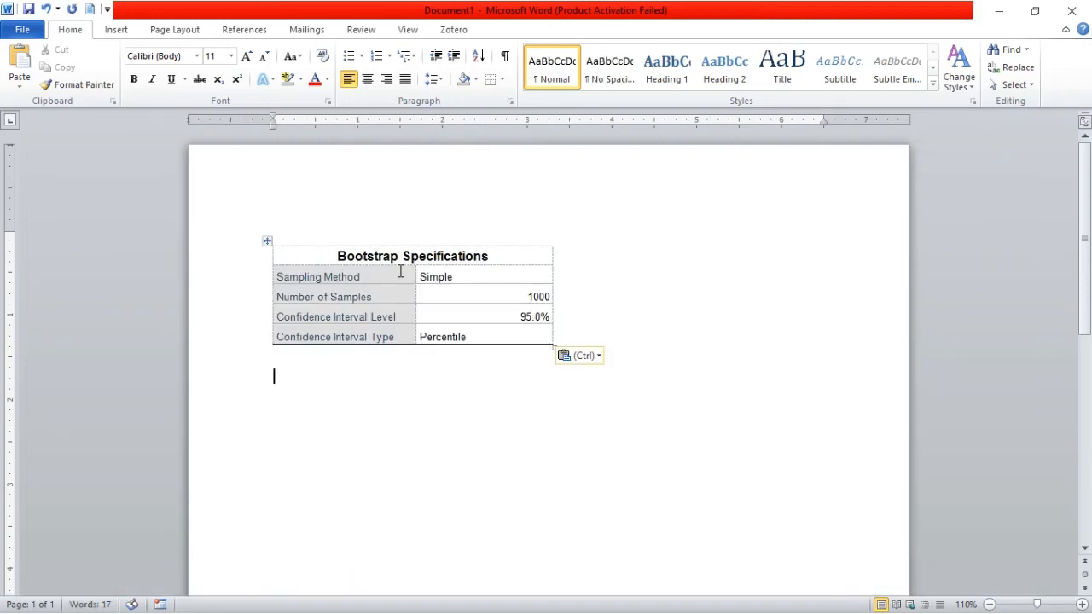